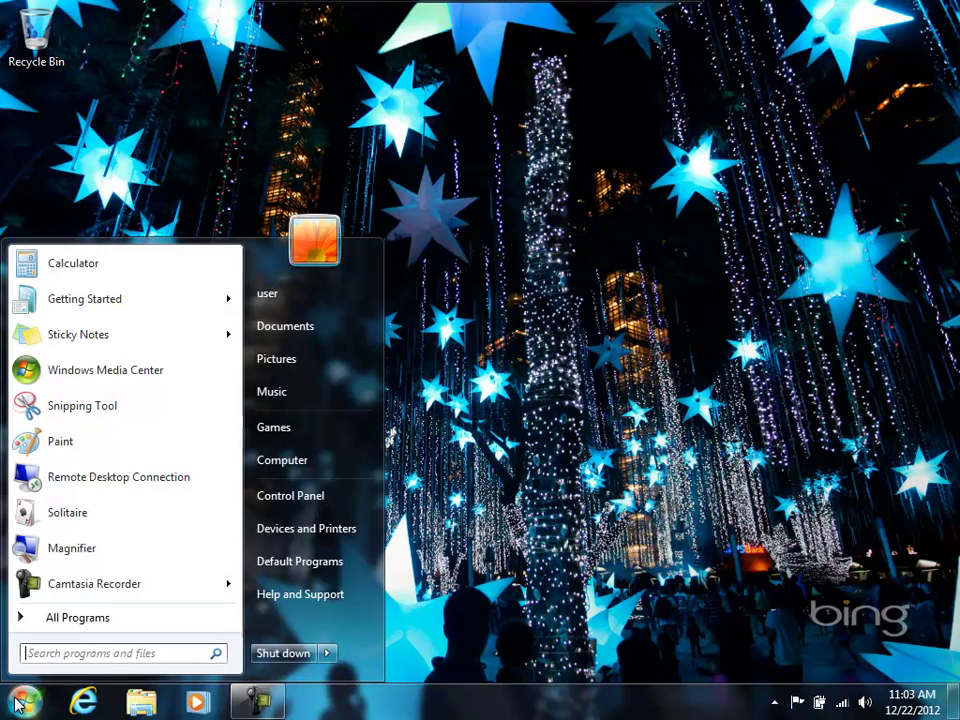
Go from Control Panel through User Accounts and Family Safety to your administrator account's page.
left_click(285, 507)
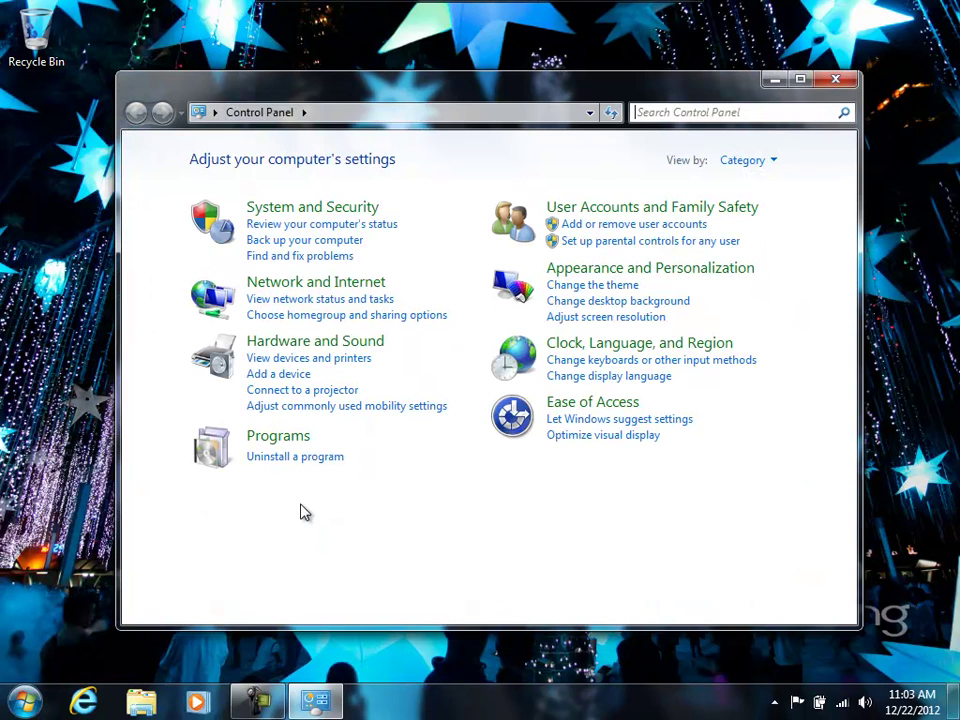
left_click(643, 216)
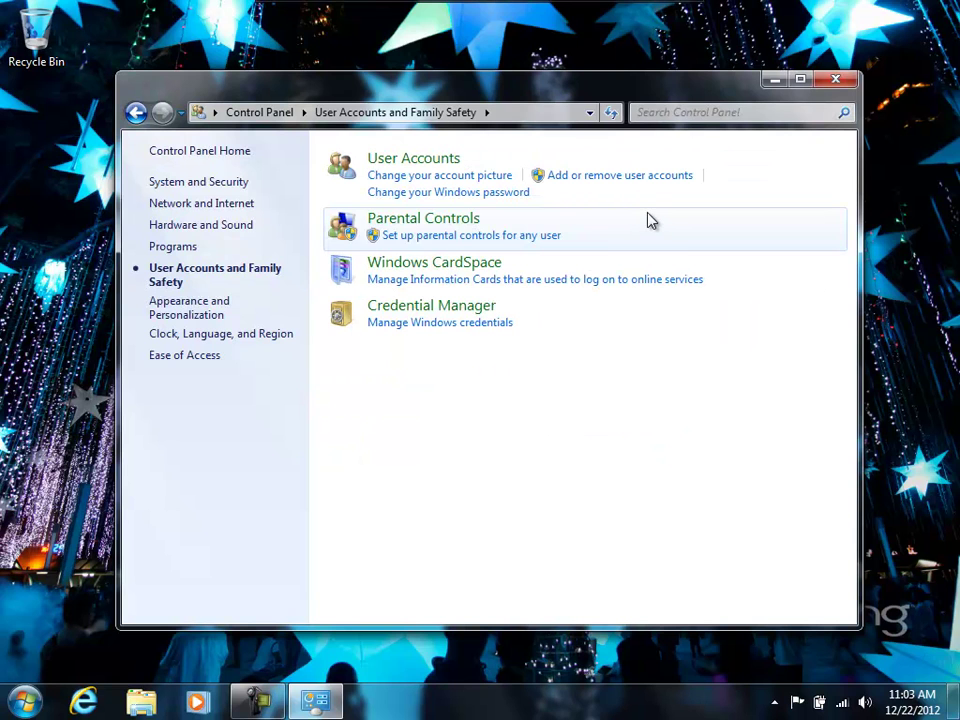
left_click(493, 195)
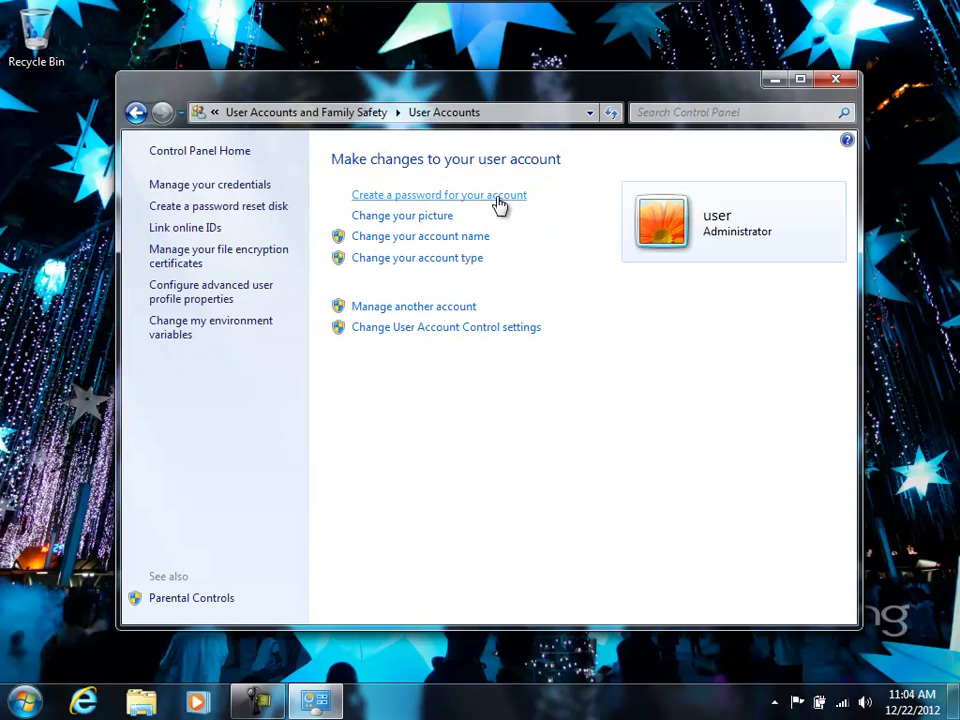
Create a password for the administrator account, confirmed, with the hint 'test'.
left_click(497, 198)
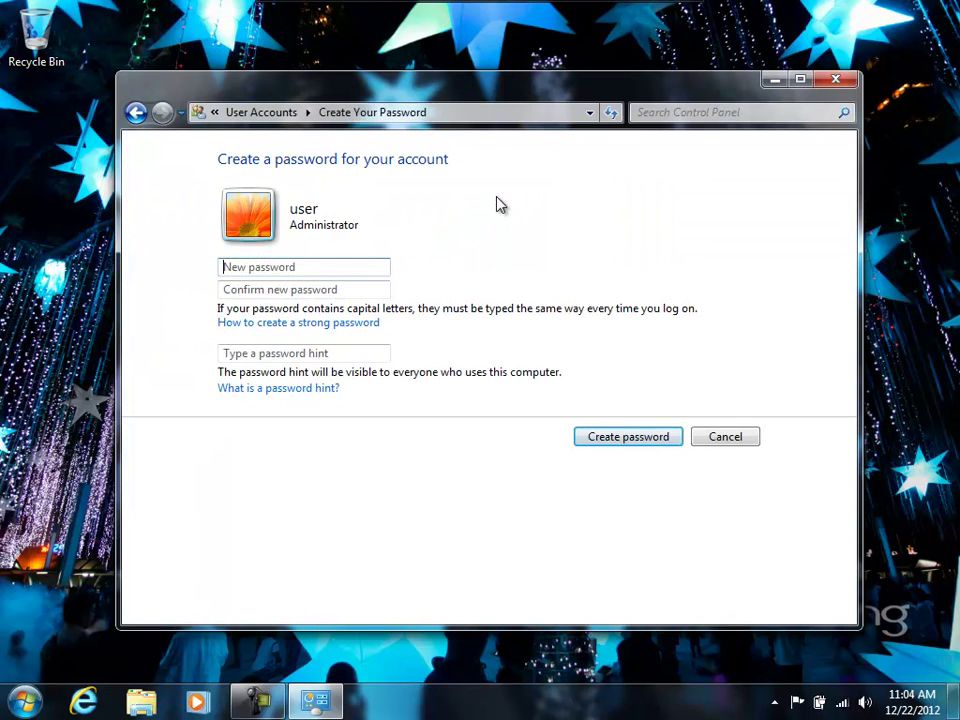
type("pass")
key("Tab")
type("pass")
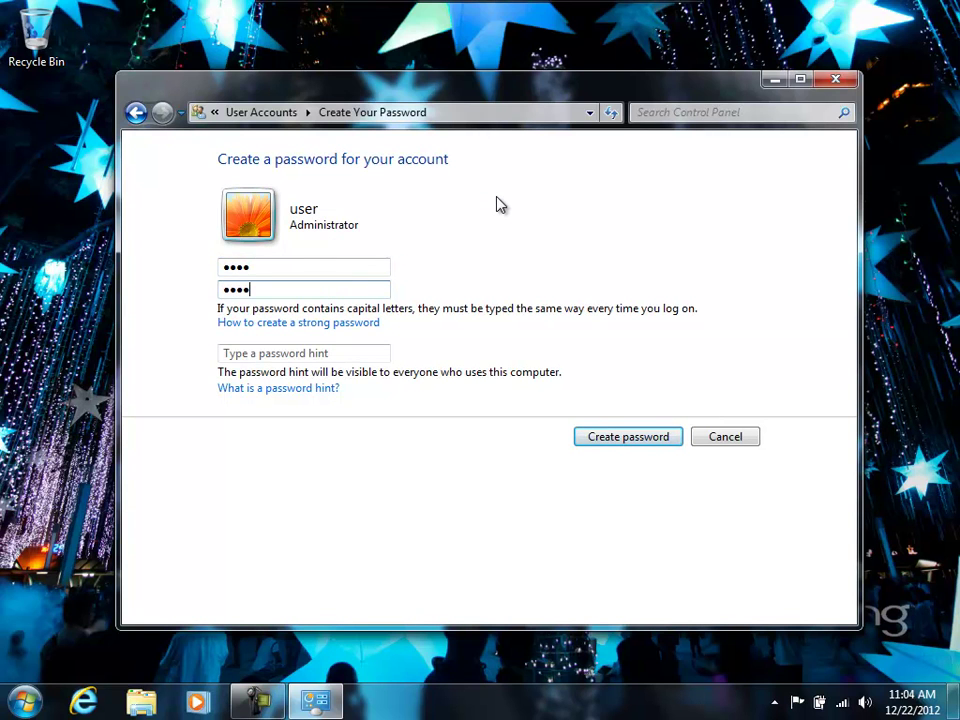
key("Tab")
type("t")
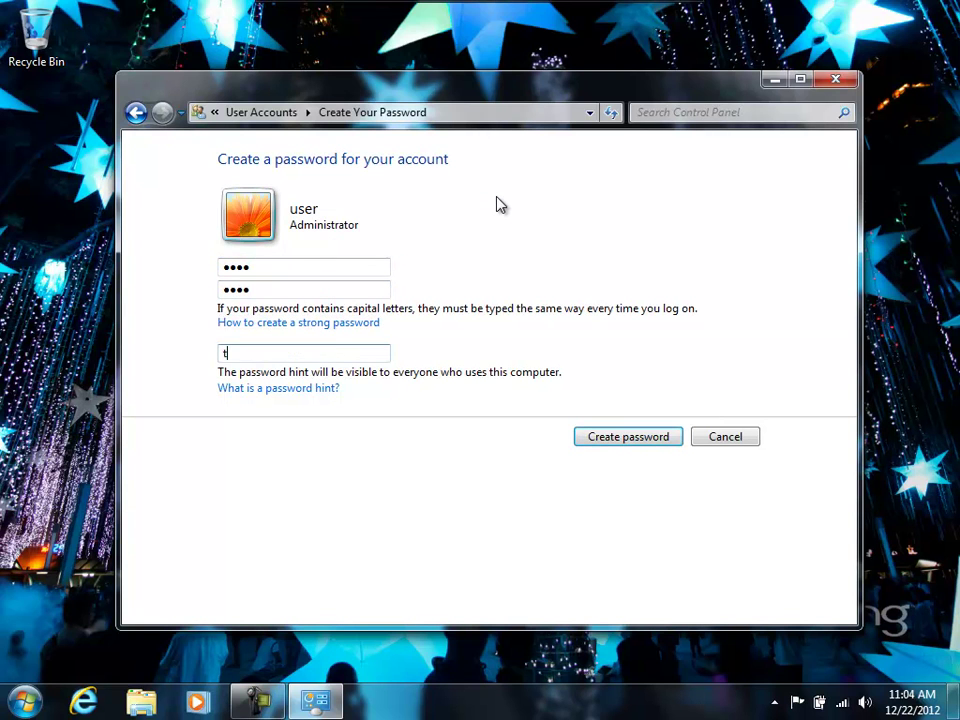
type("est")
left_click(630, 437)
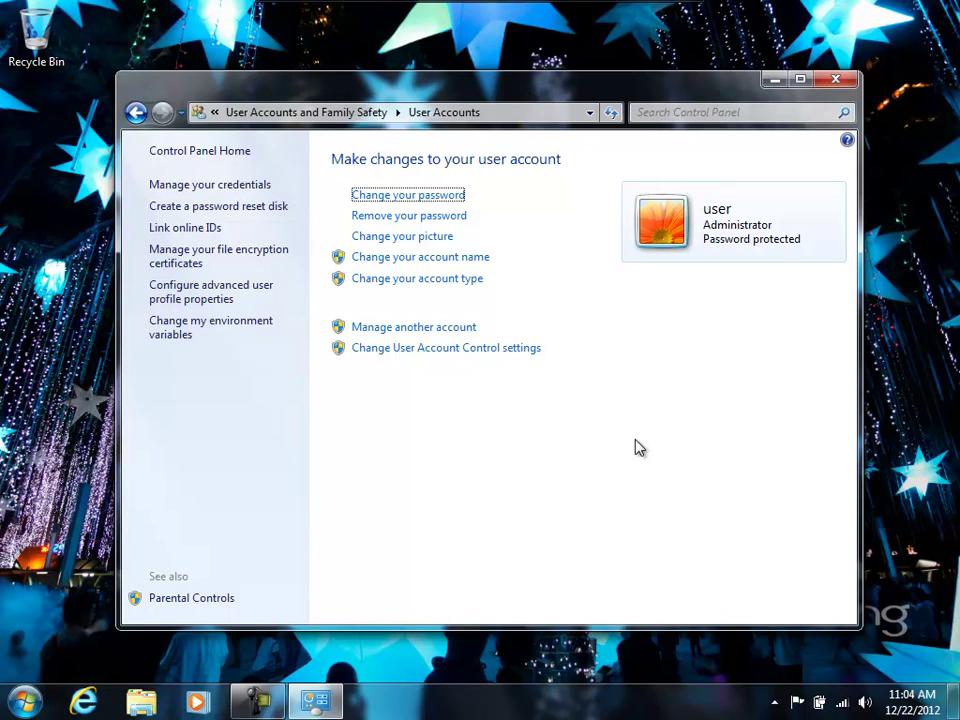
Add a new Standard user account named user2.
left_click(335, 113)
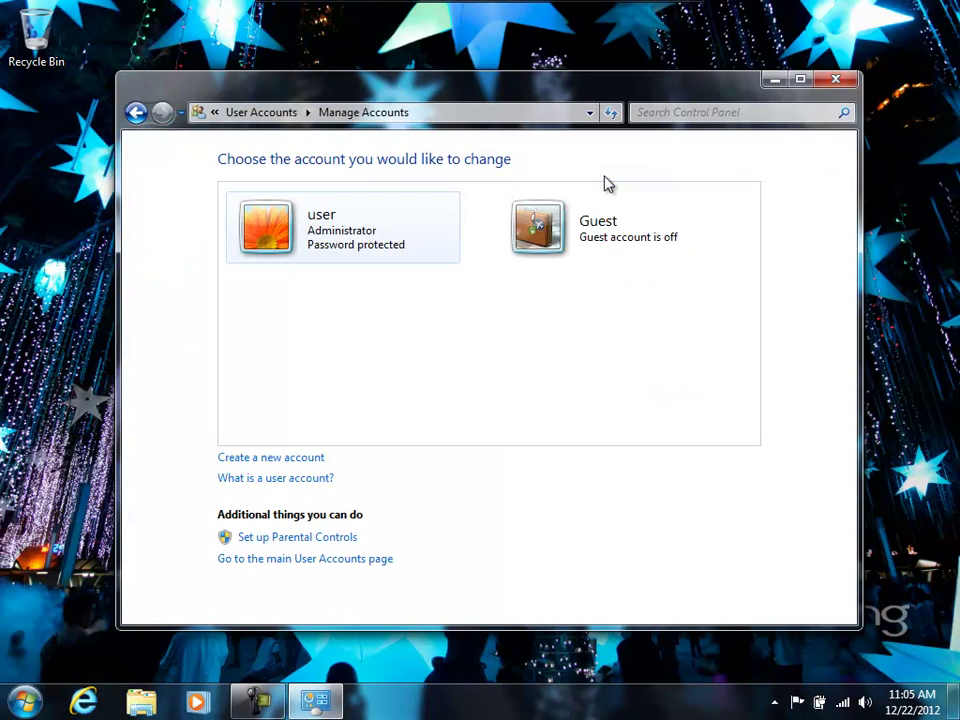
left_click(312, 460)
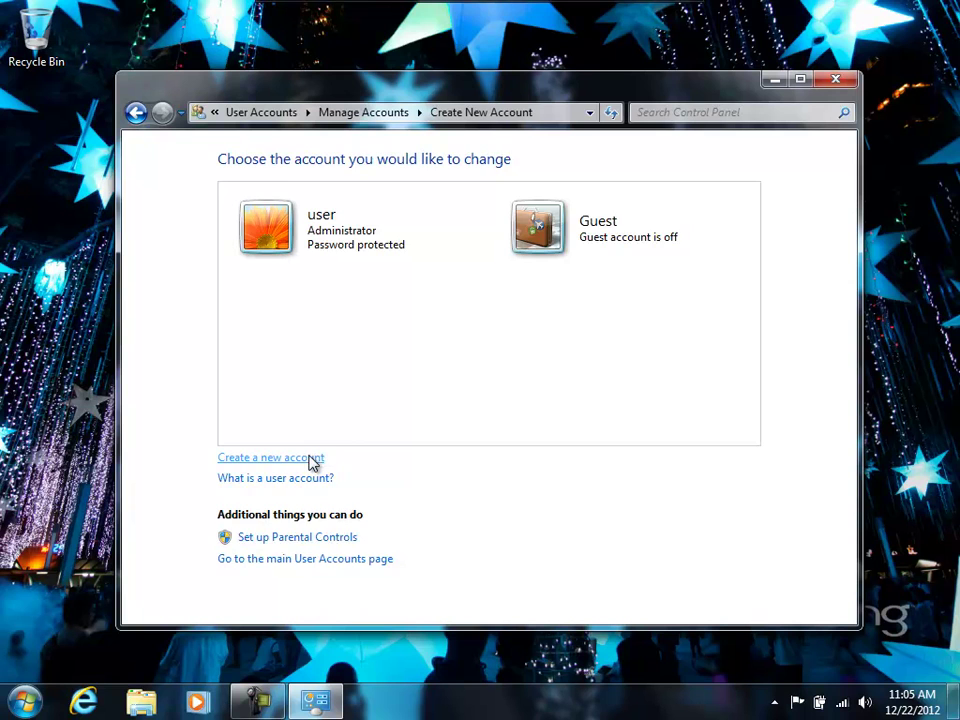
type("u")
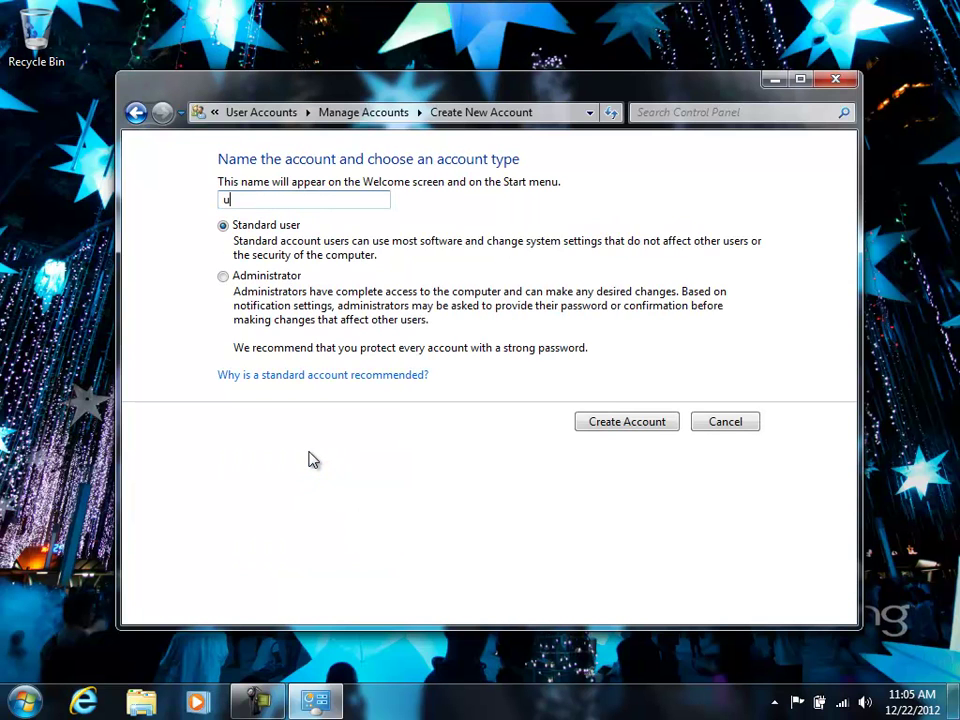
type("ser2")
left_click(666, 432)
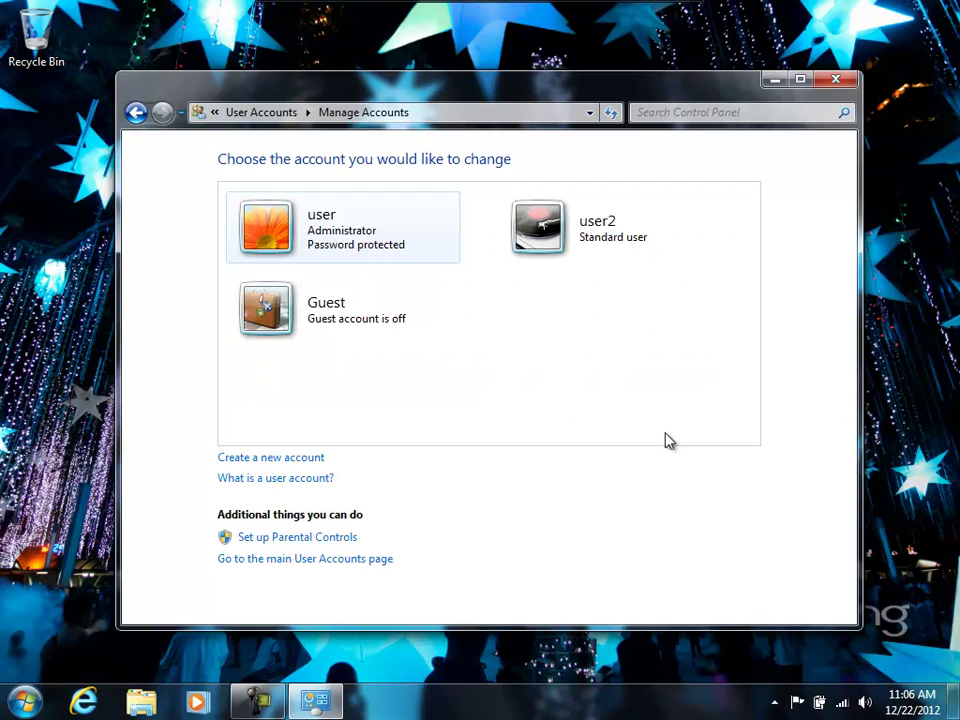
Give the user2 account a confirmed password with the hint 'test'.
left_click(597, 236)
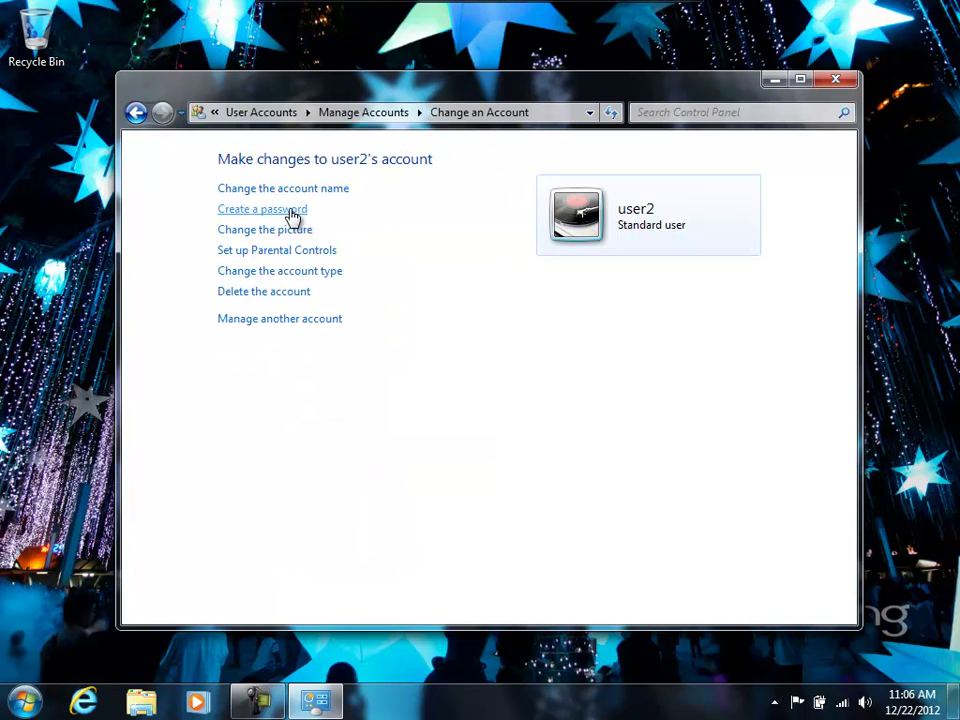
left_click(291, 211)
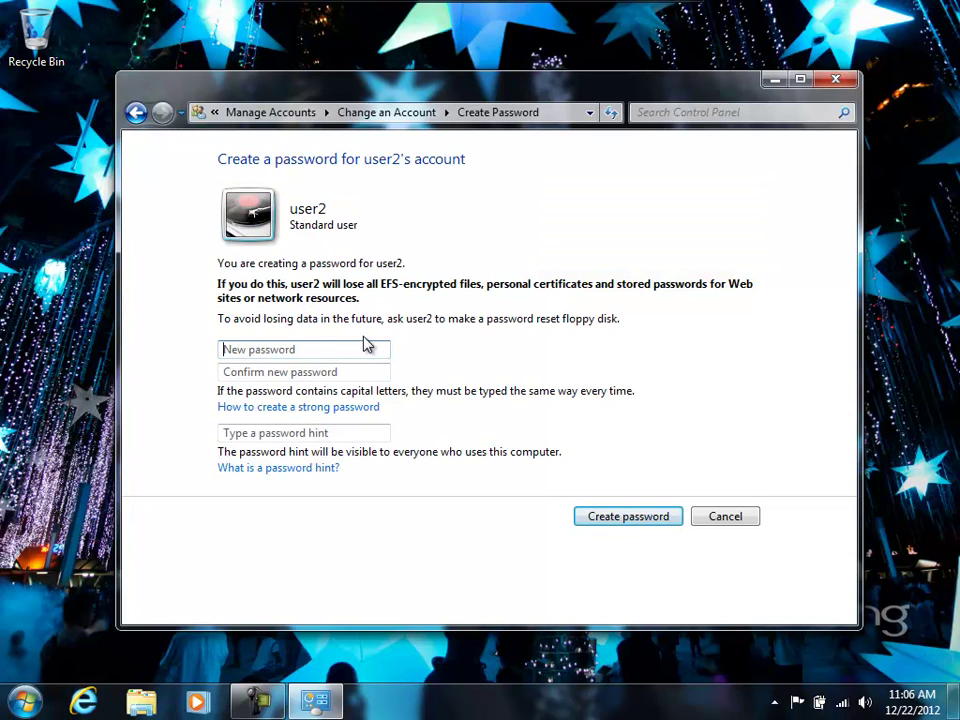
type("1234")
key("Tab")
type("1234")
key("Tab")
key("Tab")
type("test")
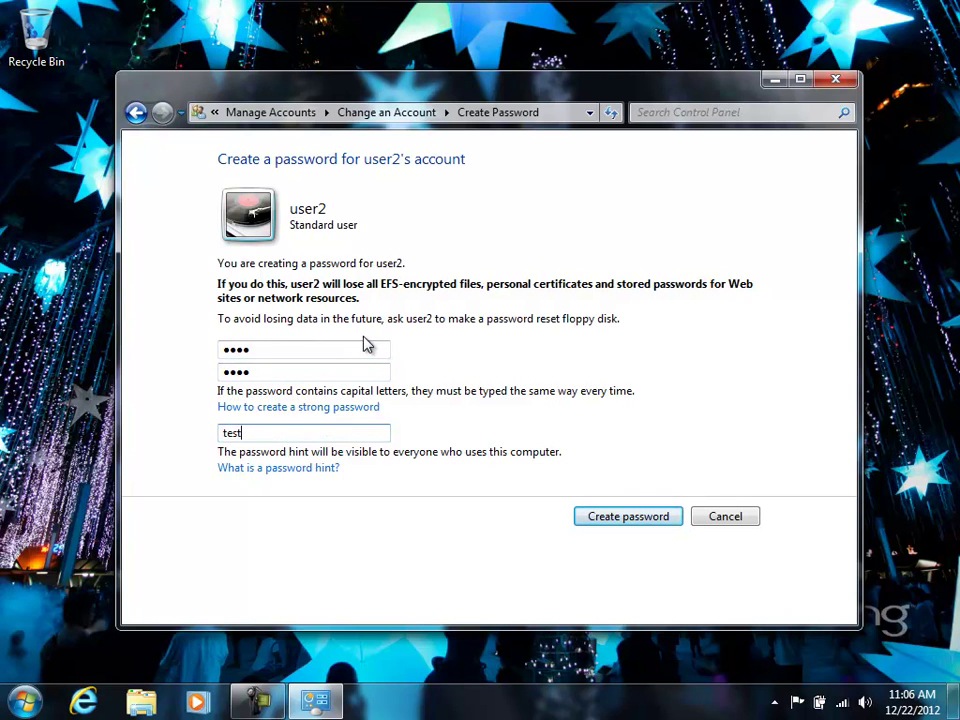
left_click(617, 513)
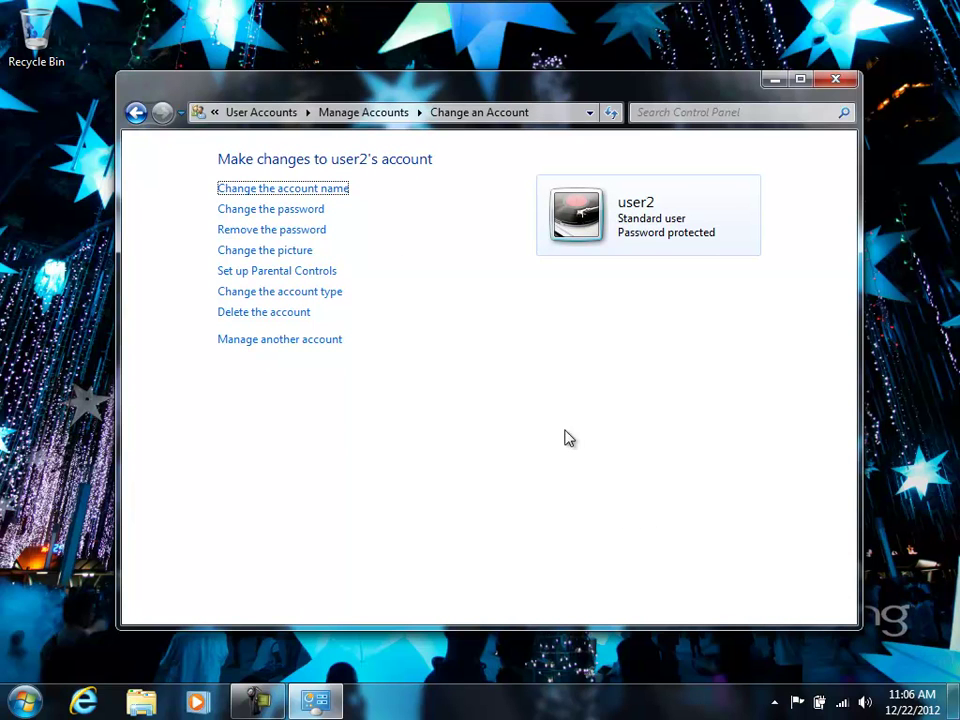
Switch Parental Controls for user2 to 'On, enforce current settings'.
left_click(301, 273)
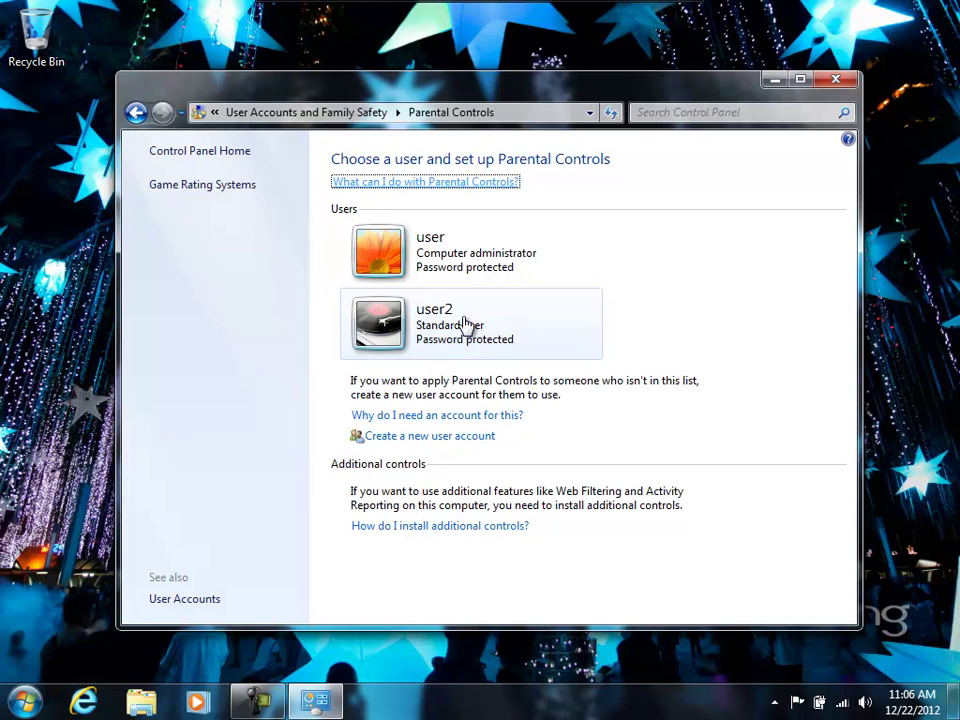
left_click(465, 323)
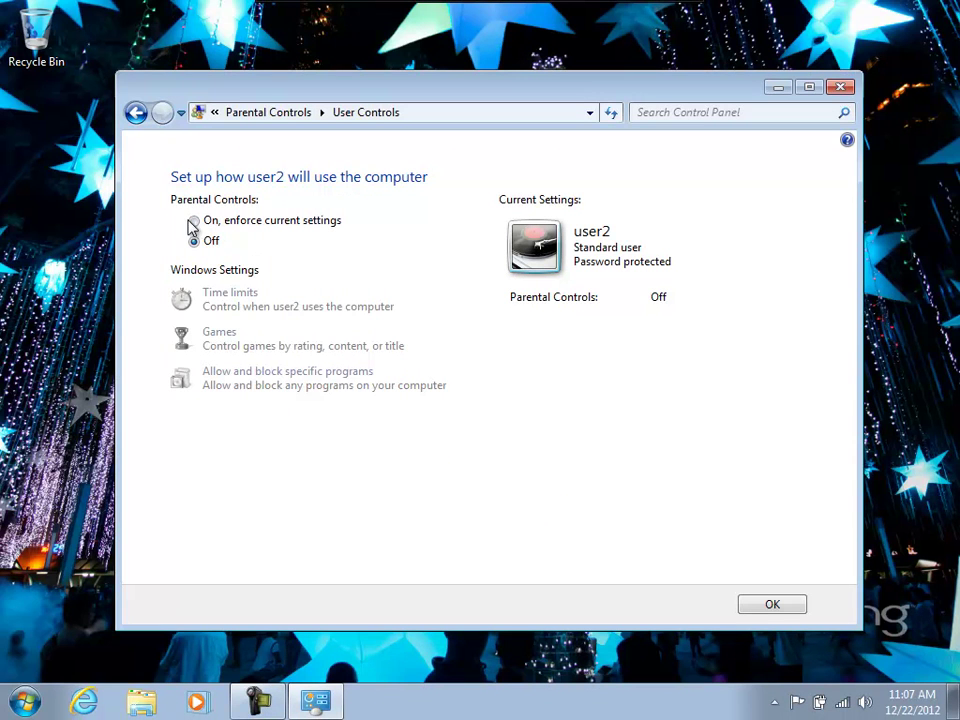
left_click(195, 222)
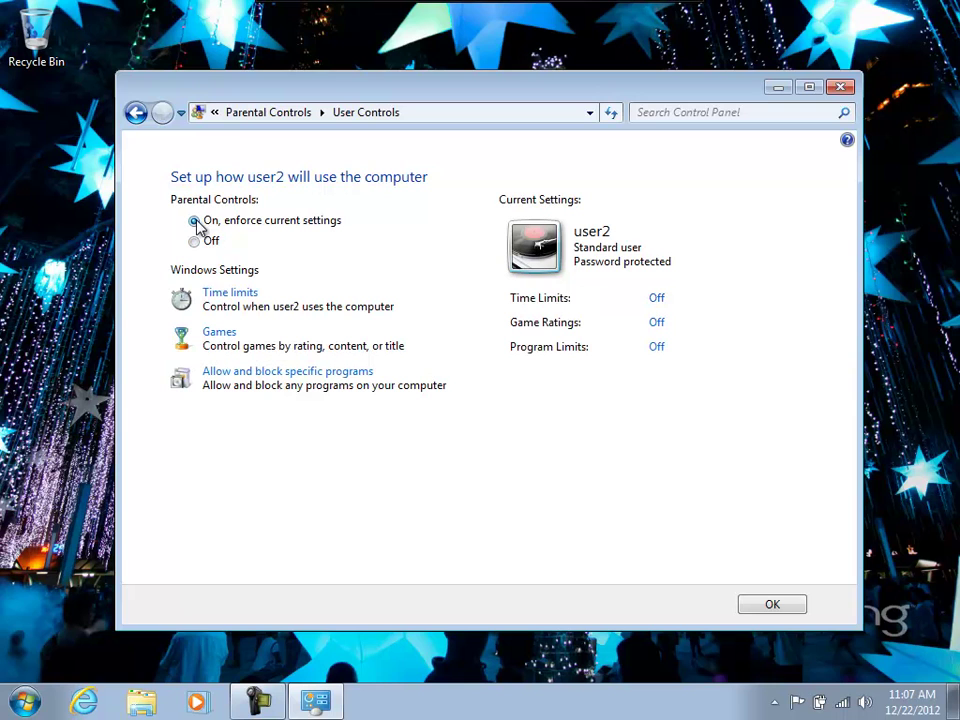
Block user2's computer time from 12–8 AM and 5 PM–12 AM on all days.
left_click(244, 296)
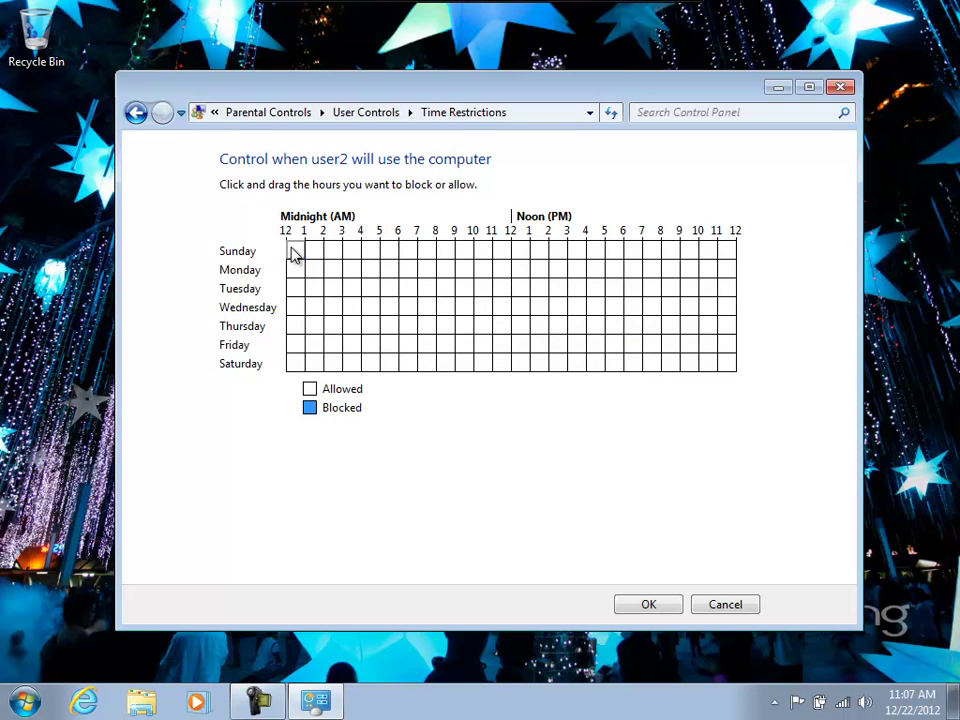
left_click_drag(294, 250, 428, 372)
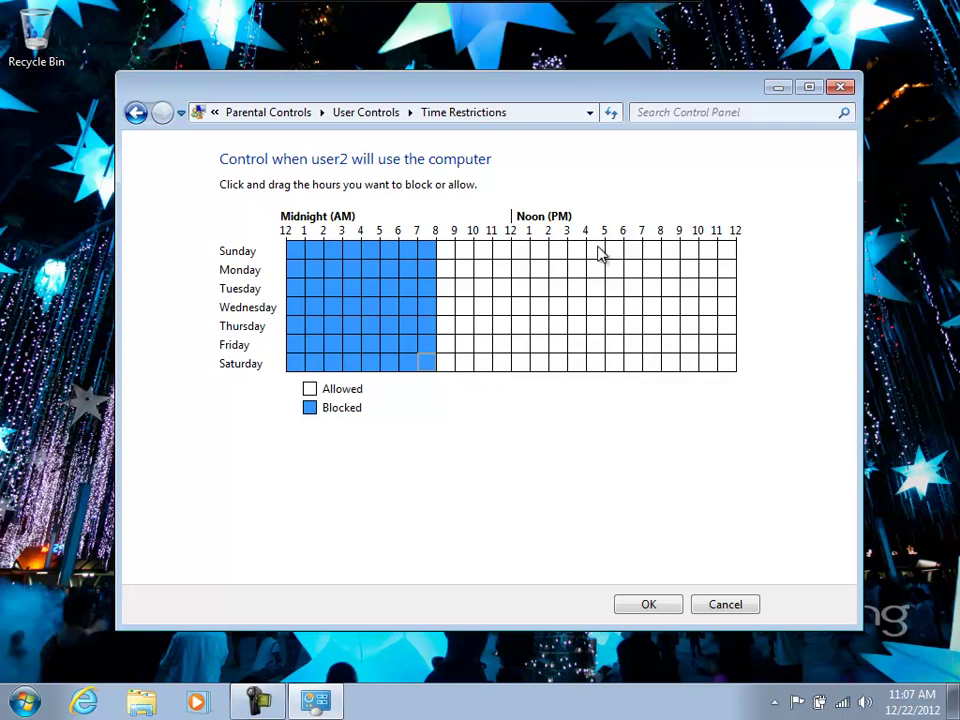
left_click_drag(615, 251, 741, 371)
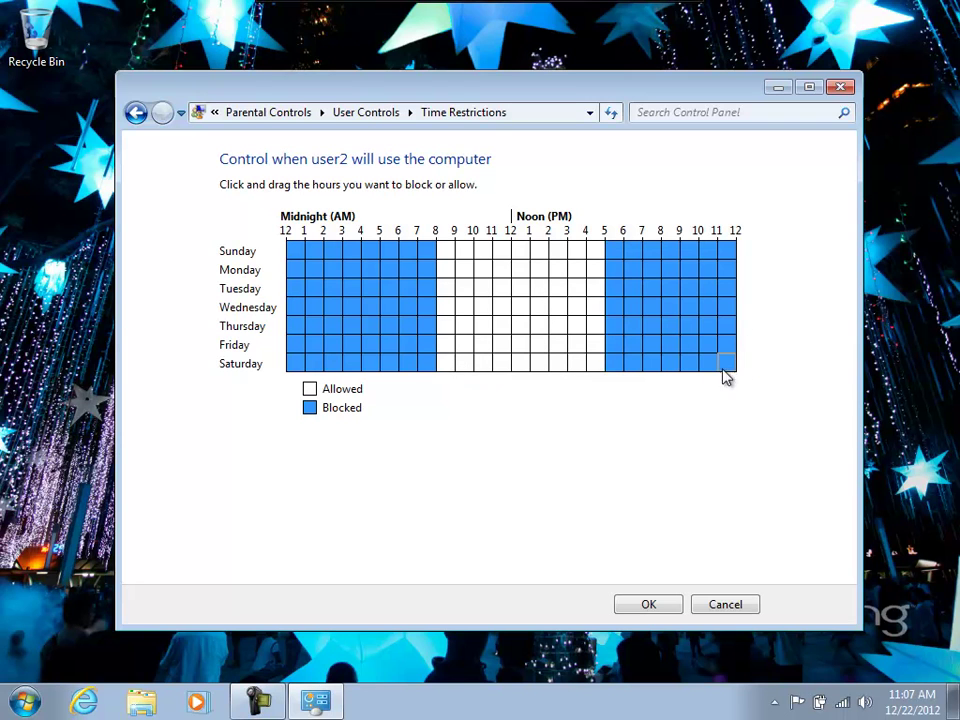
left_click(649, 604)
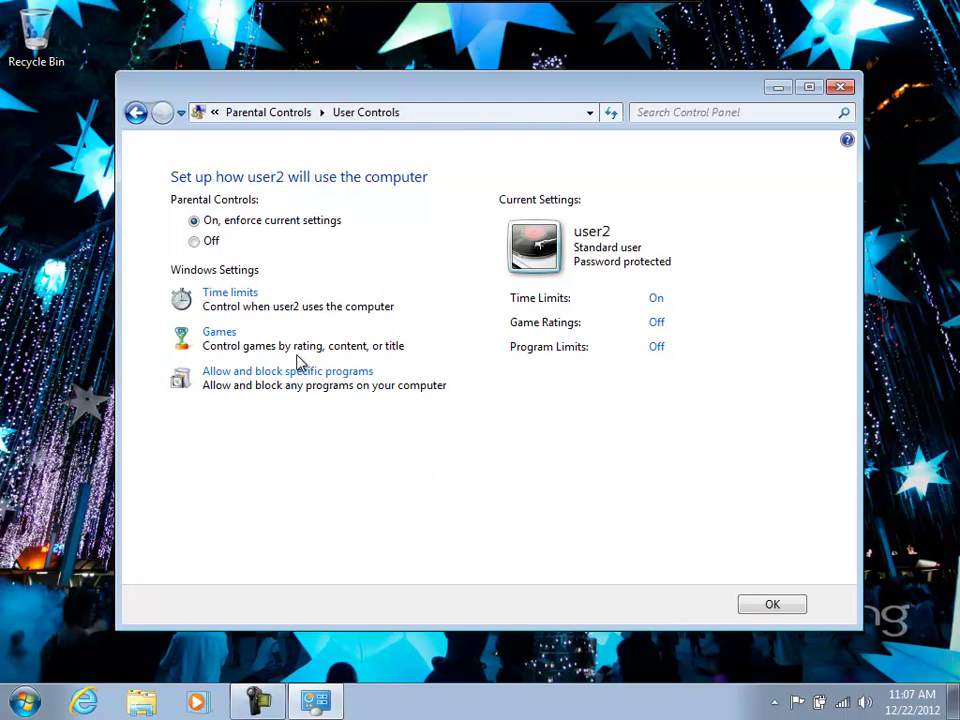
Set user2's maximum allowed game rating to EVERYONE 10+.
left_click(213, 336)
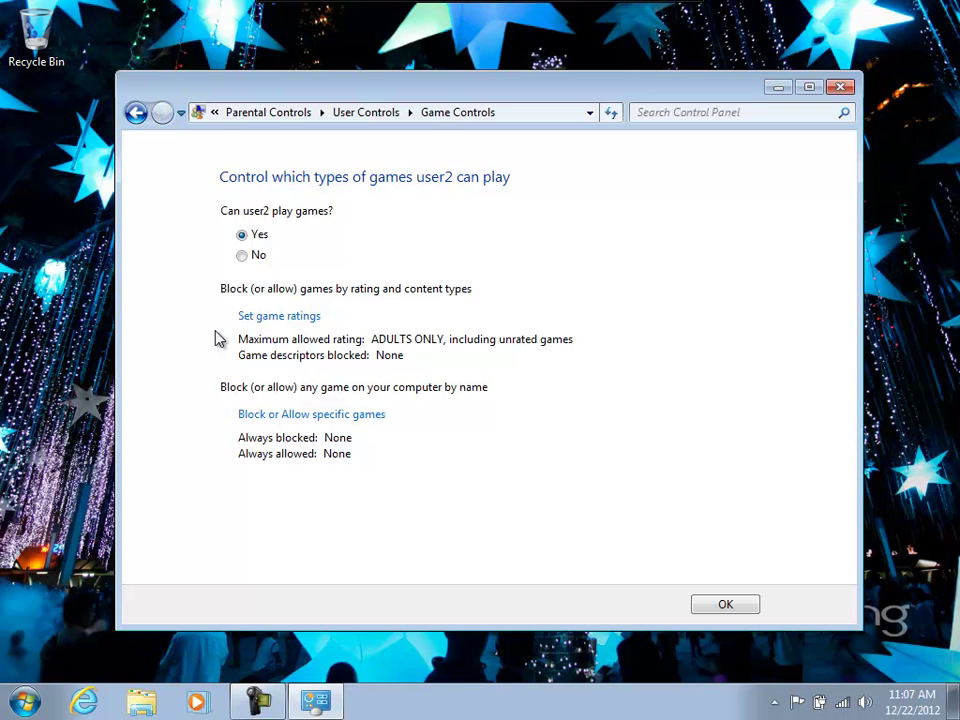
left_click(270, 318)
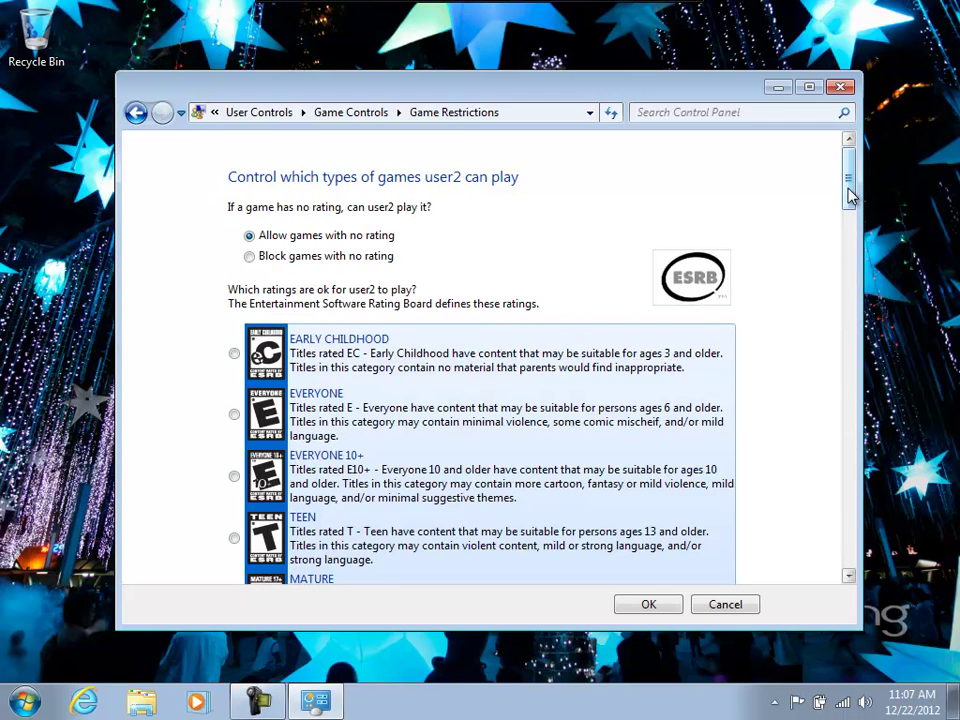
left_click_drag(851, 197, 850, 218)
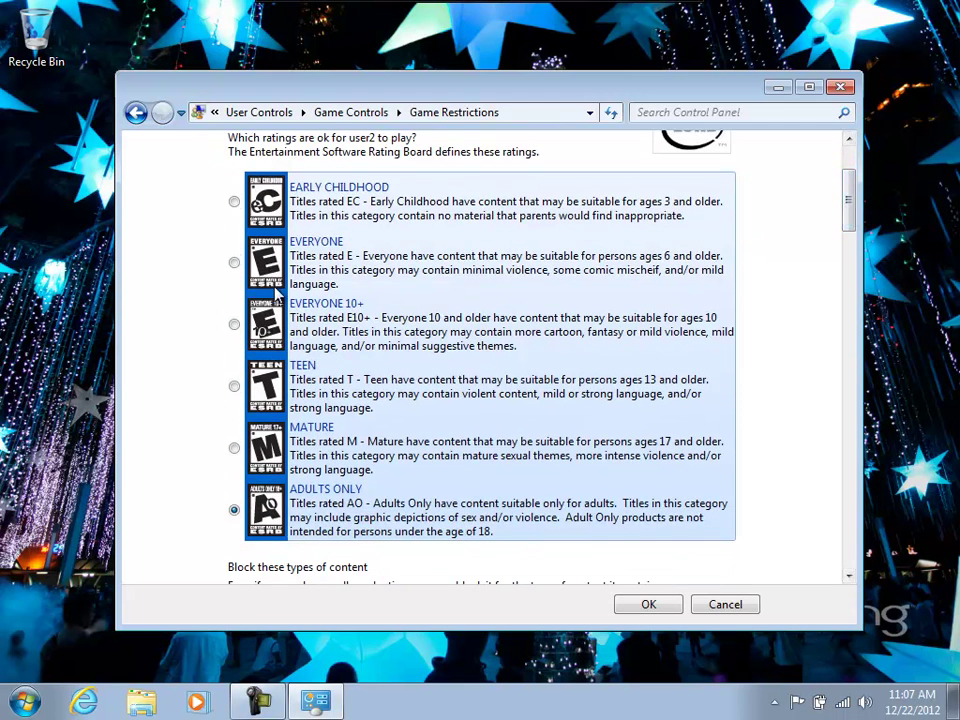
left_click(234, 324)
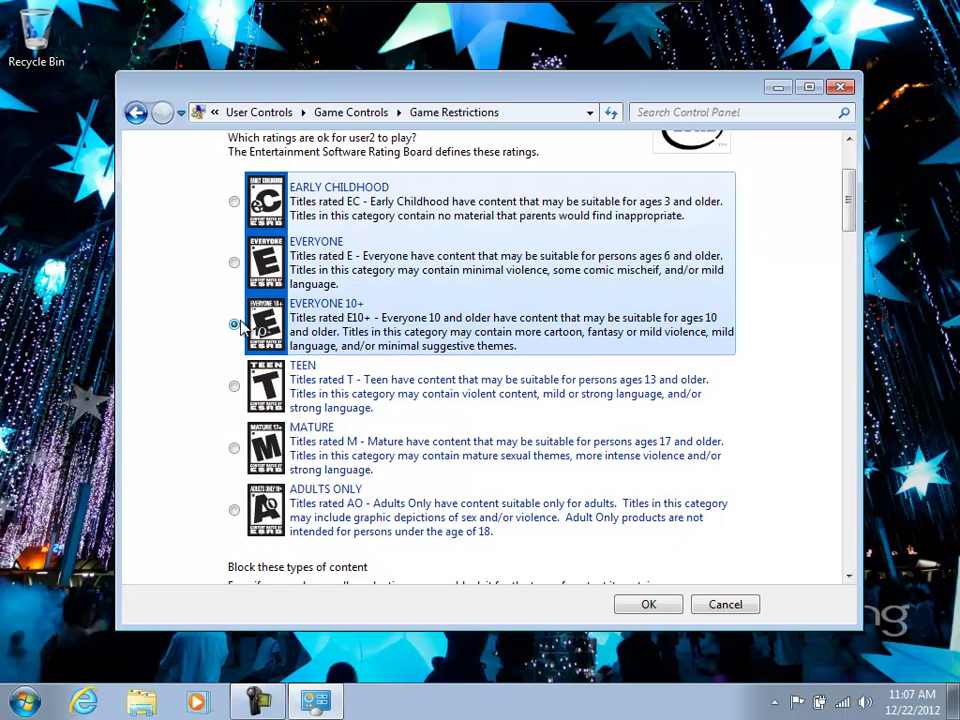
scroll(240, 326, "down", 2)
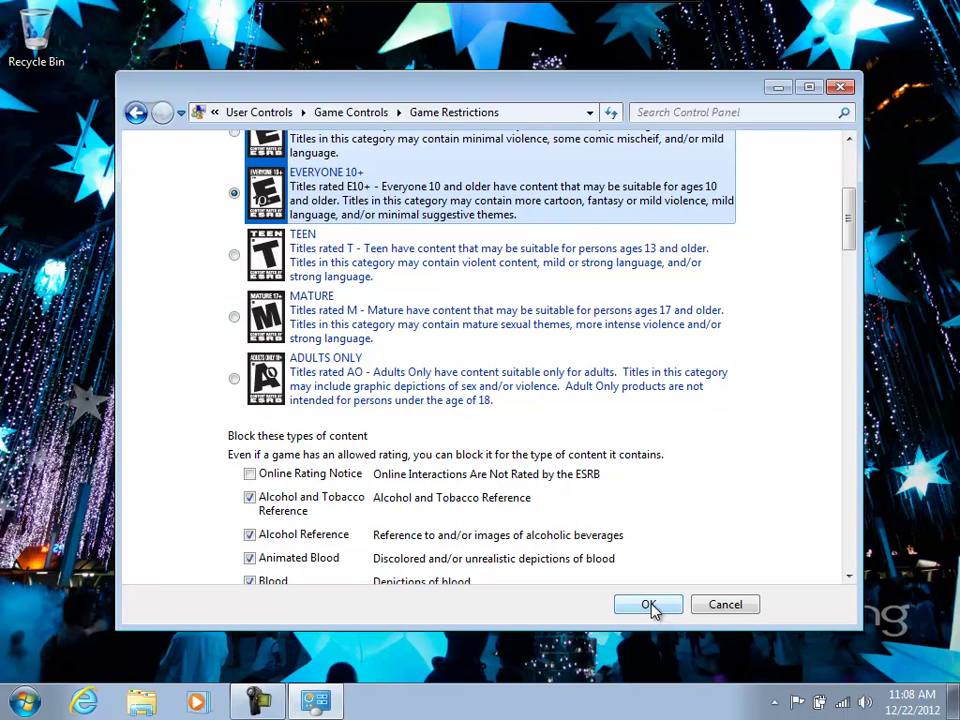
left_click(650, 605)
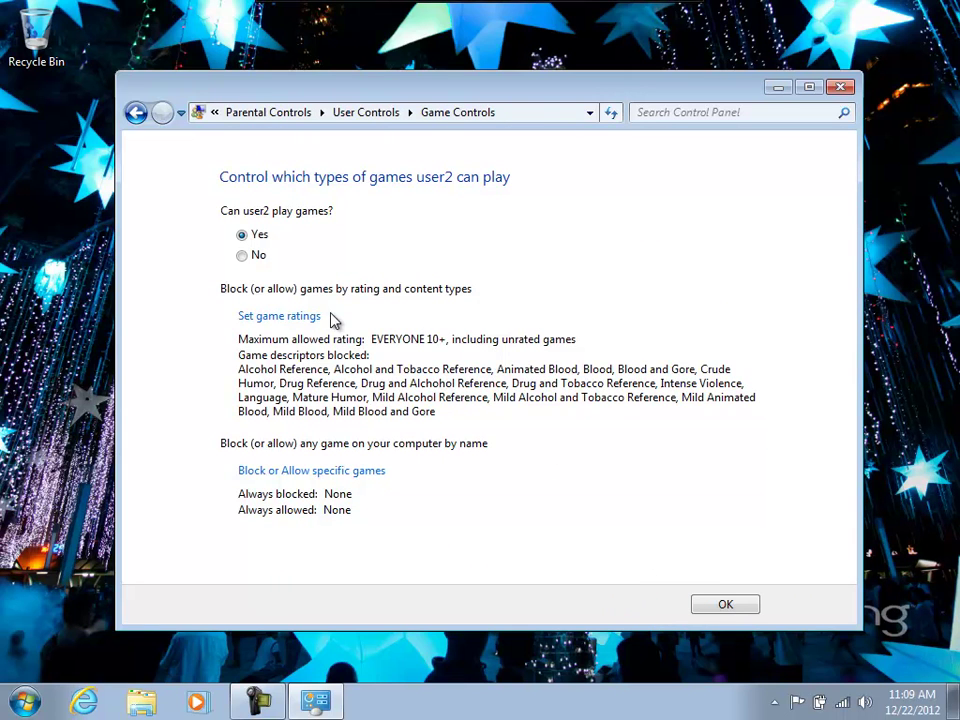
Leave all specific games unblocked and save user2's game controls.
left_click(310, 472)
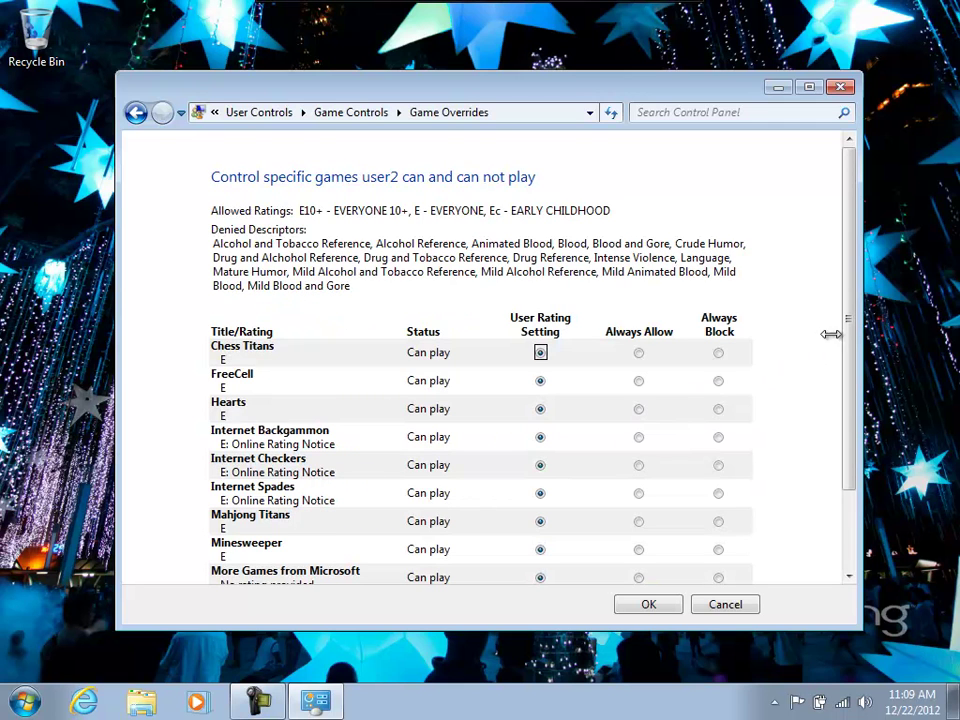
left_click_drag(849, 321, 843, 407)
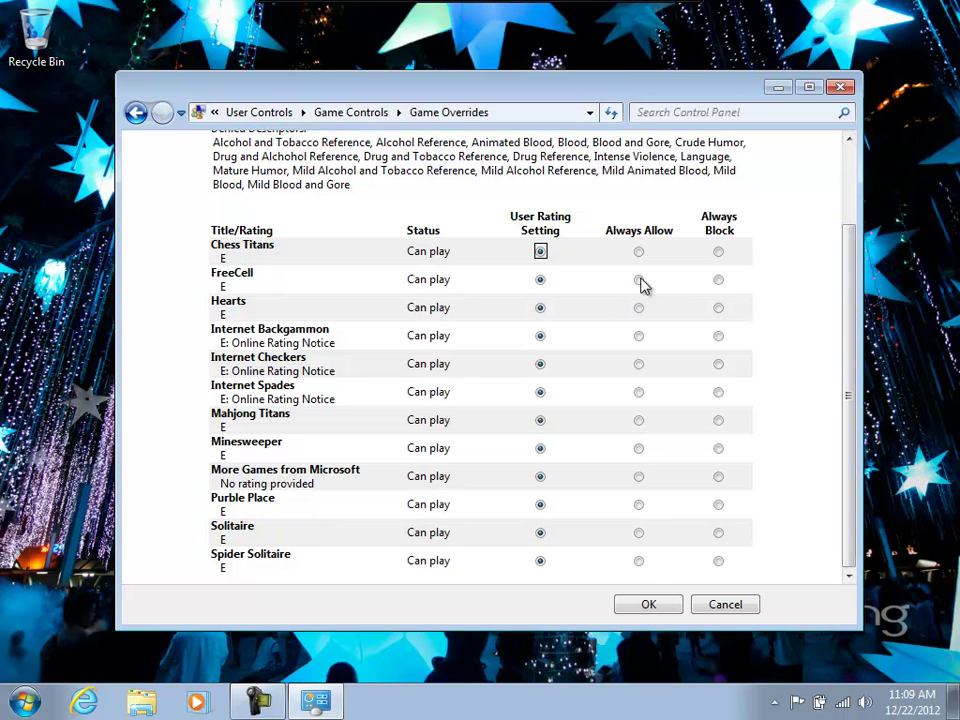
left_click(668, 614)
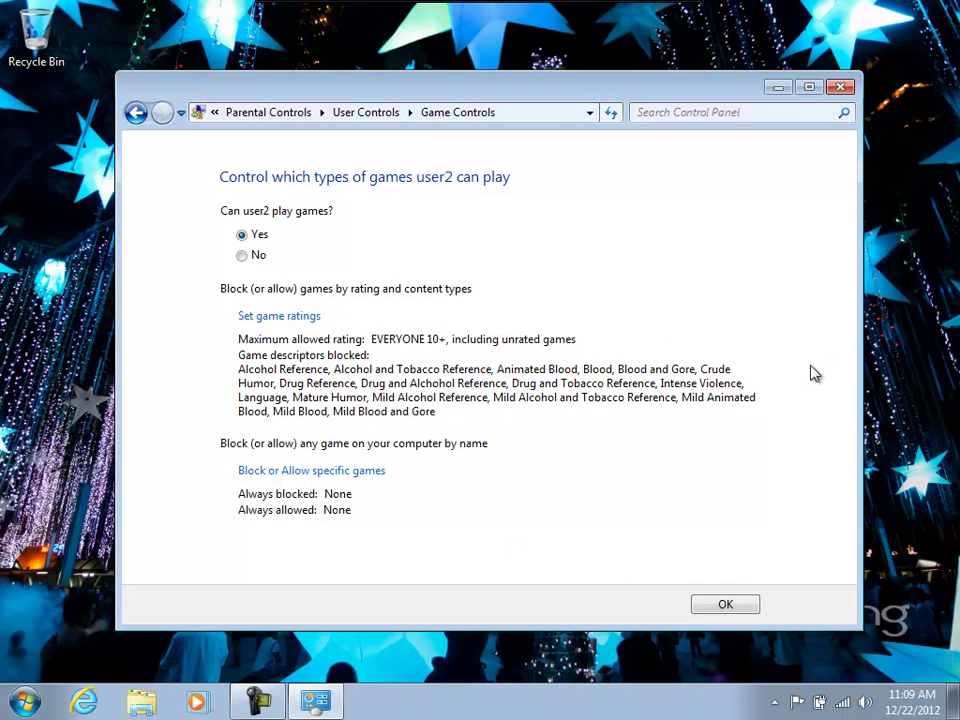
left_click(726, 607)
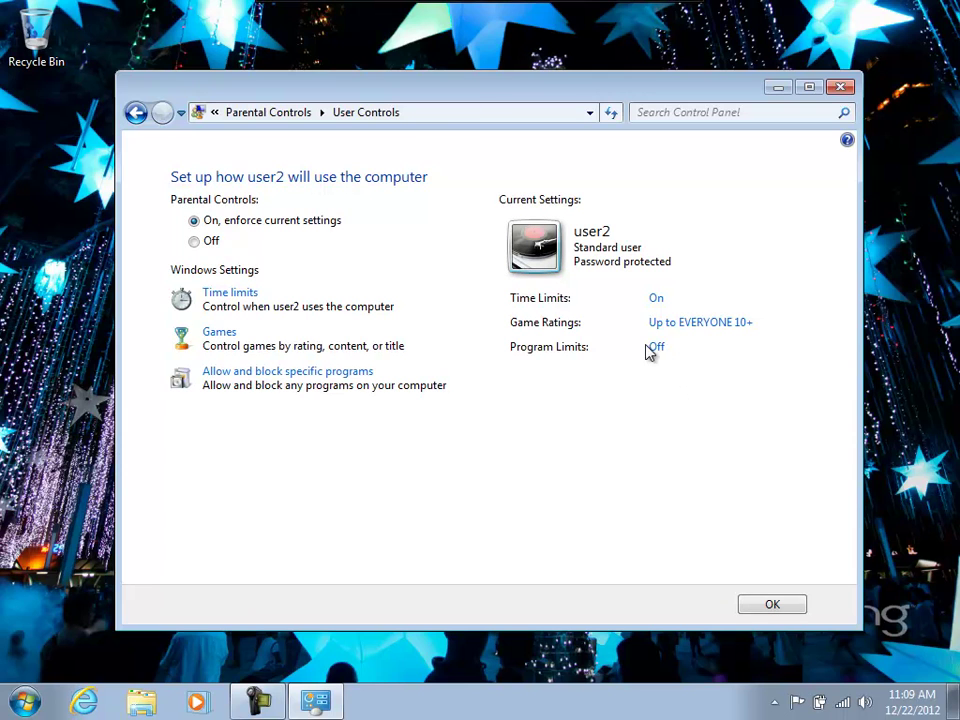
Restrict user2 to only the programs you allow and save the Parental Controls settings.
left_click(241, 374)
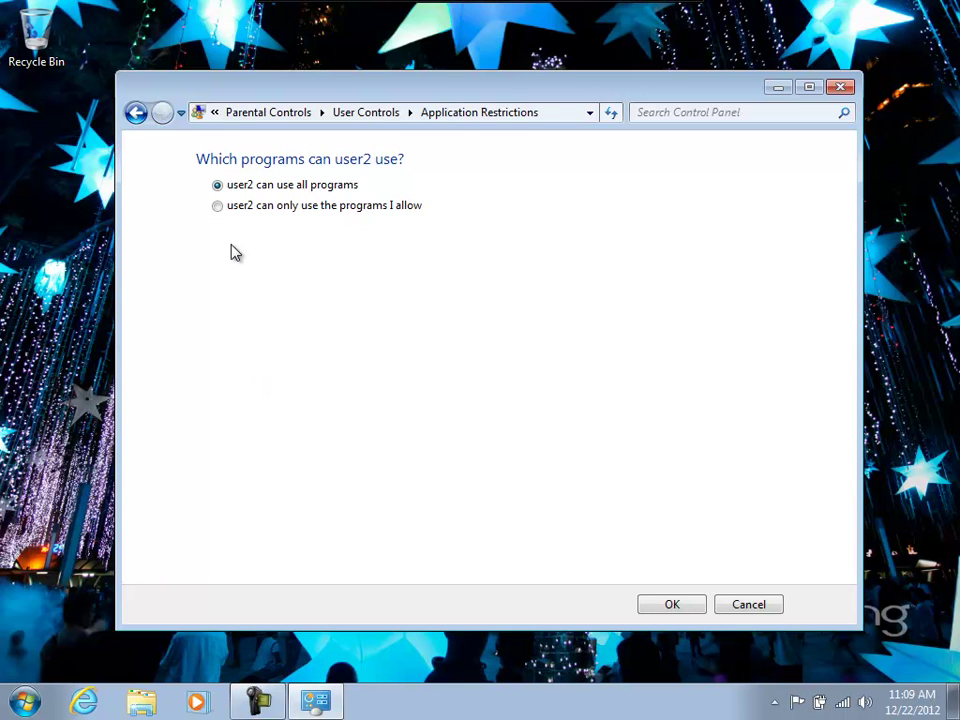
left_click(215, 209)
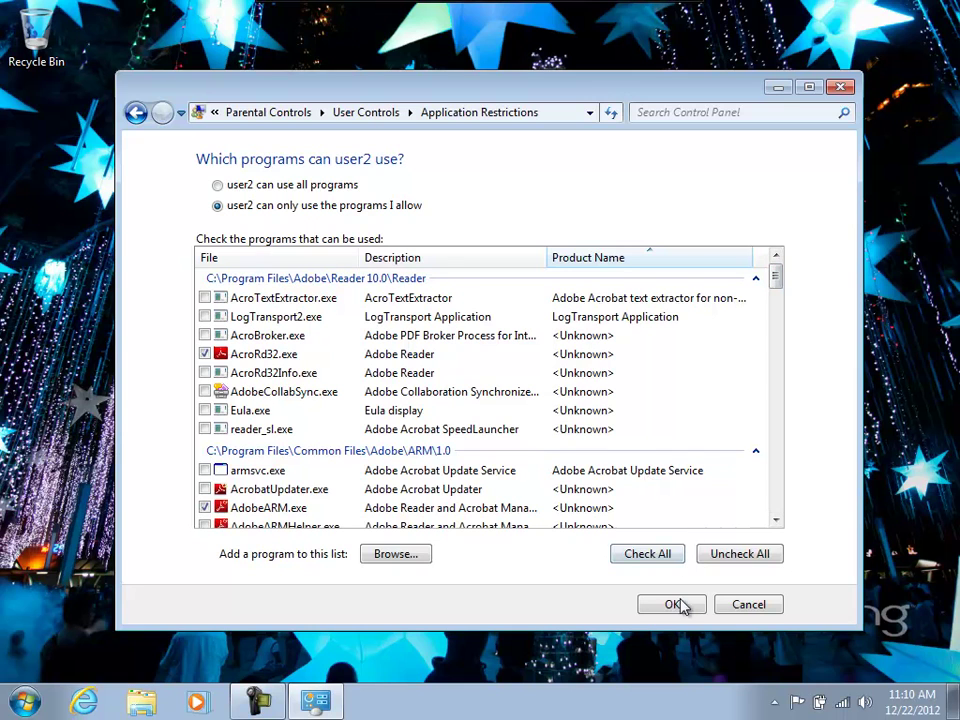
left_click(678, 604)
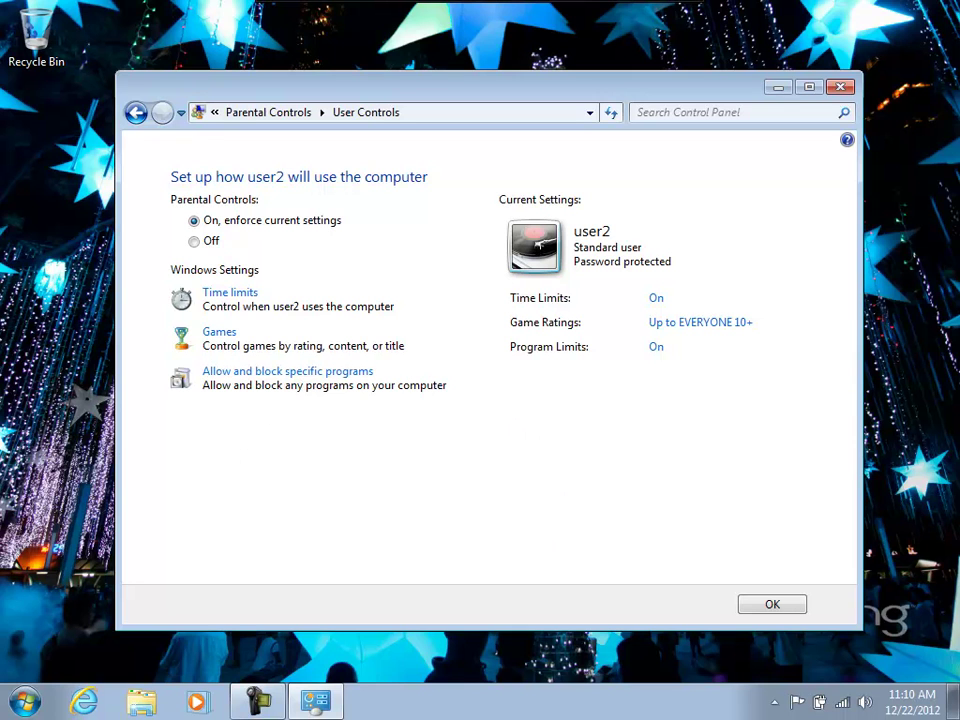
left_click(772, 605)
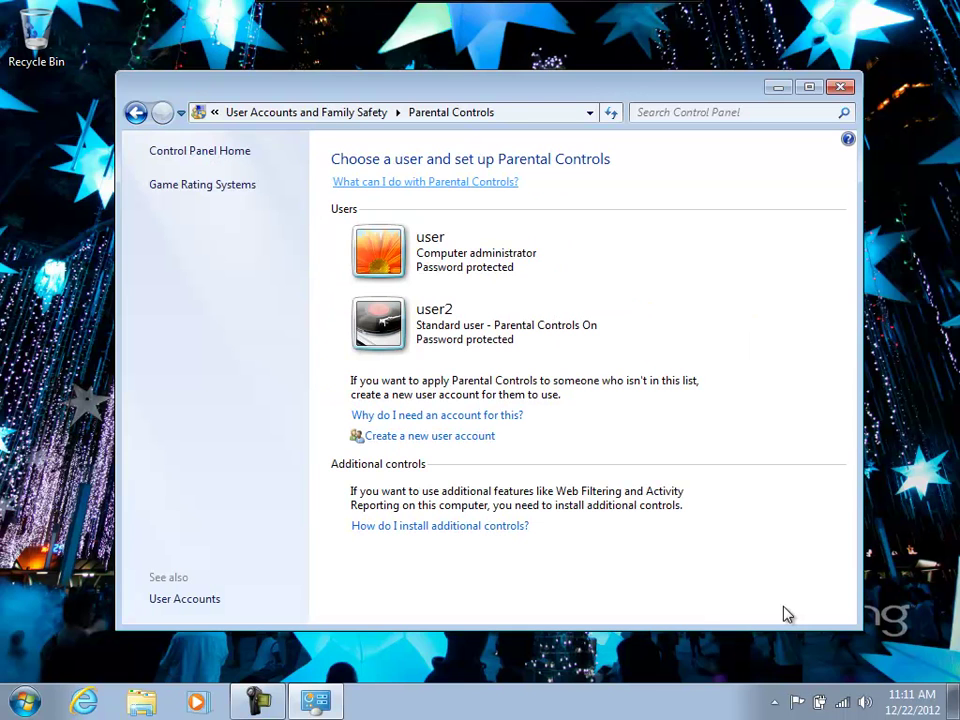
left_click_drag(697, 98, 716, 82)
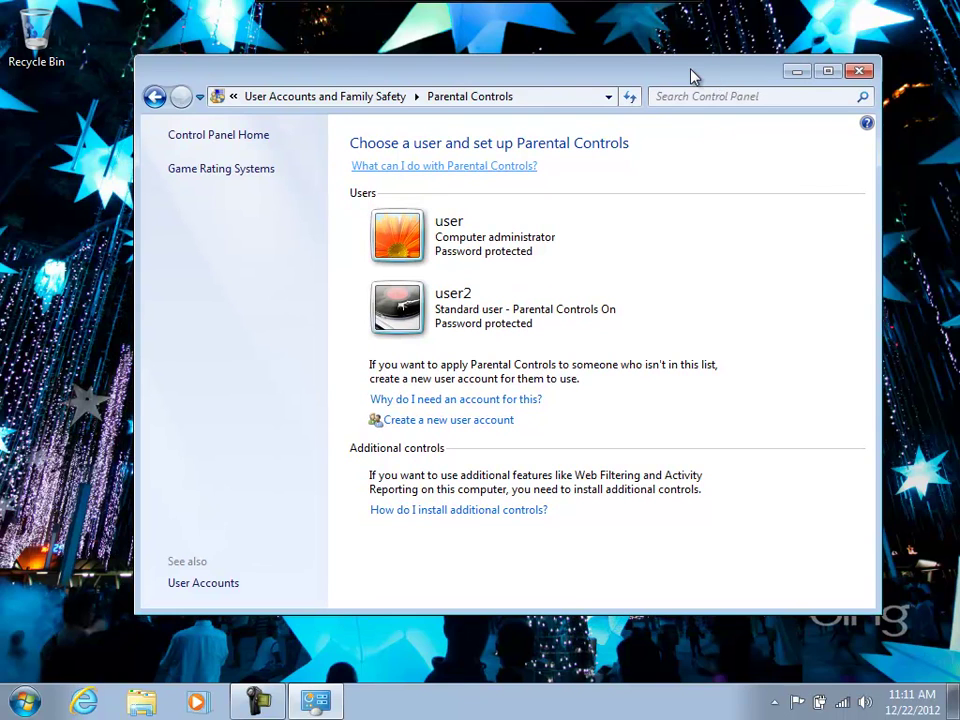
Search Bing in Internet Explorer for 'family safety live download'.
left_click(86, 705)
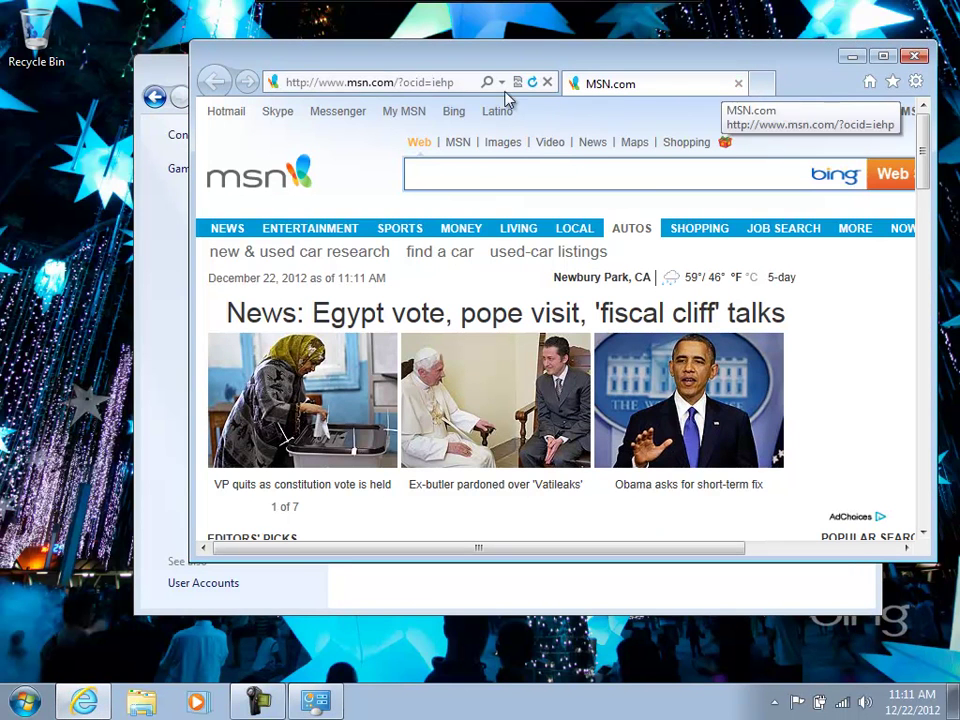
left_click(431, 85)
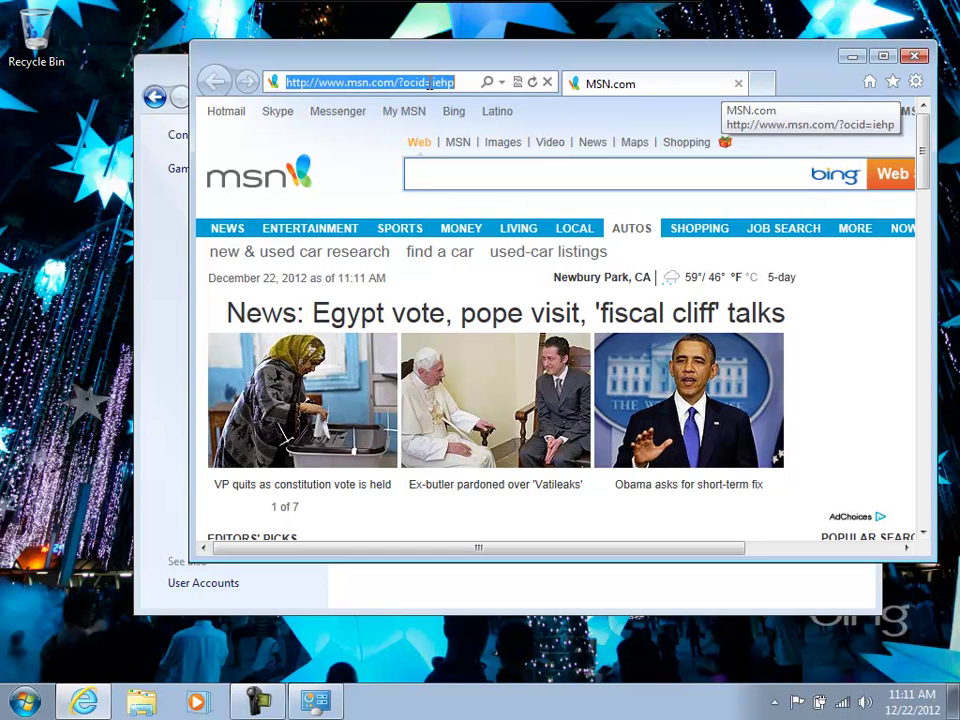
left_click(431, 86)
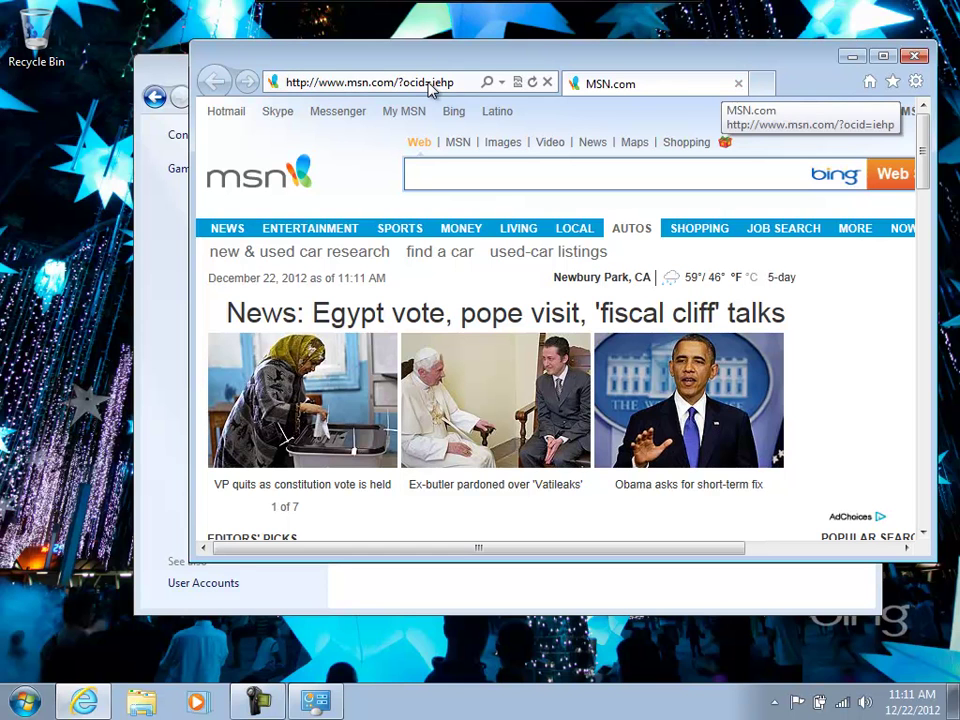
type("fsmily ")
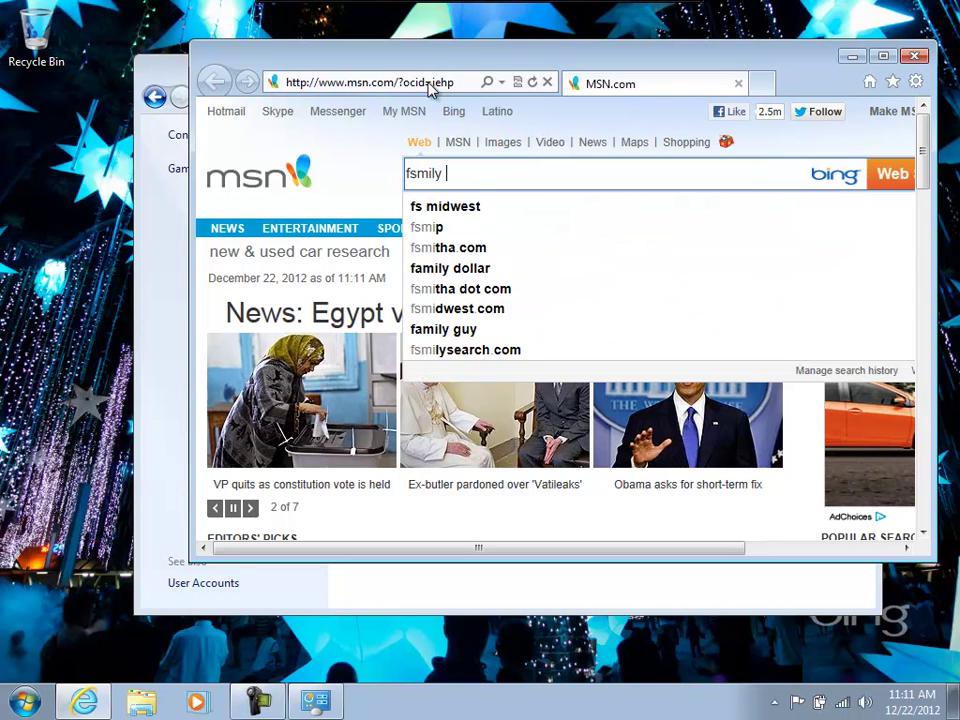
type("safe")
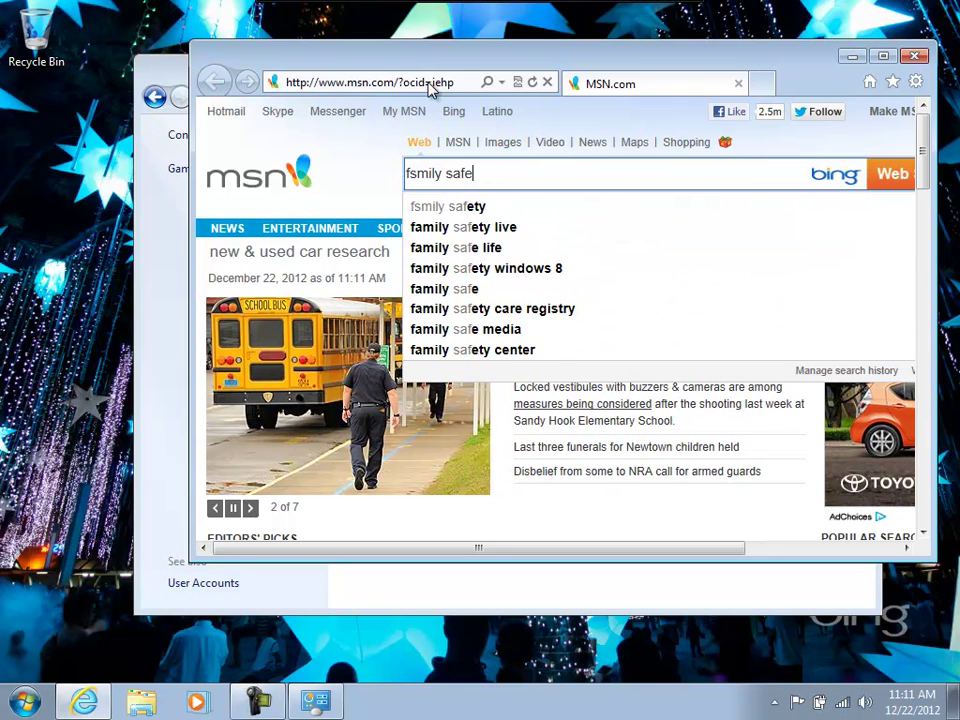
type("ty live")
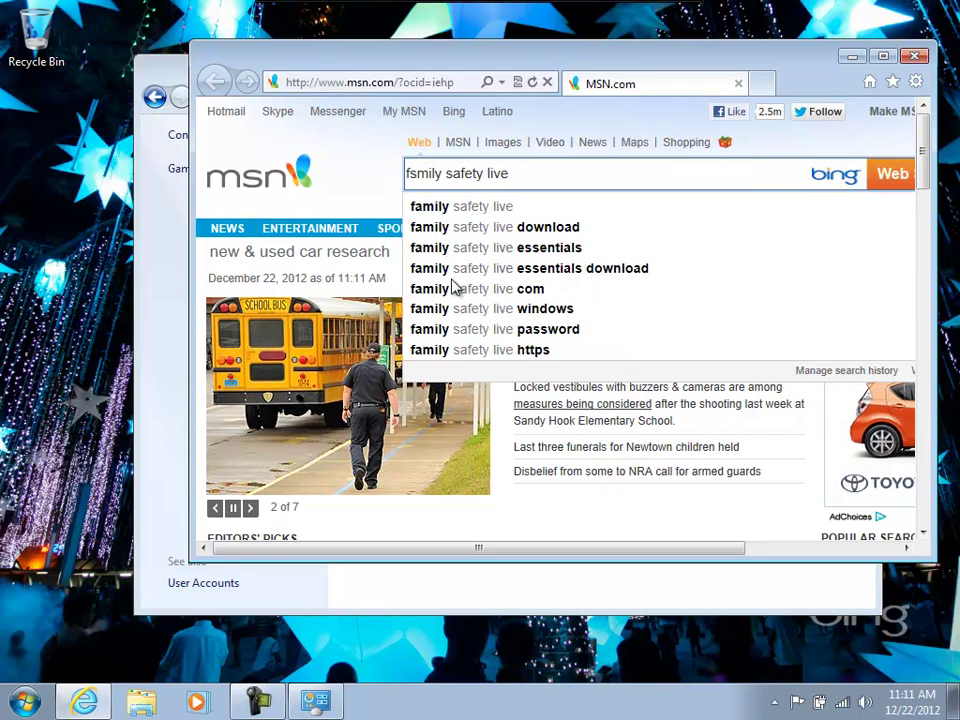
key("Down")
left_click(507, 227)
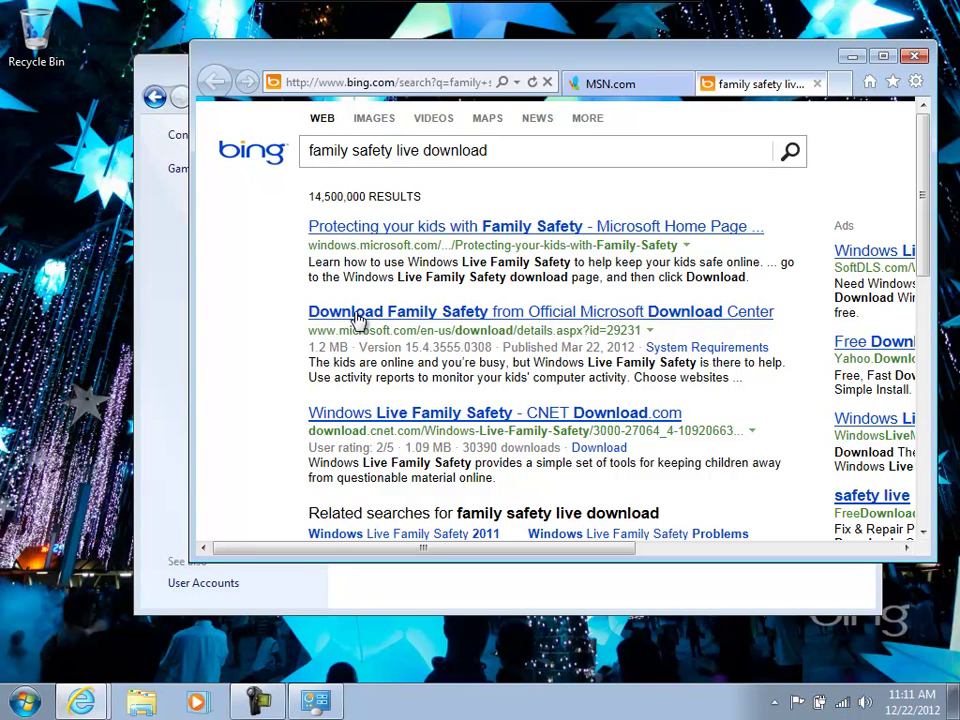
Open the Family Safety download page and download the Windows Live Family Safety 2011 installer wlsetup-web.exe.
left_click(358, 315)
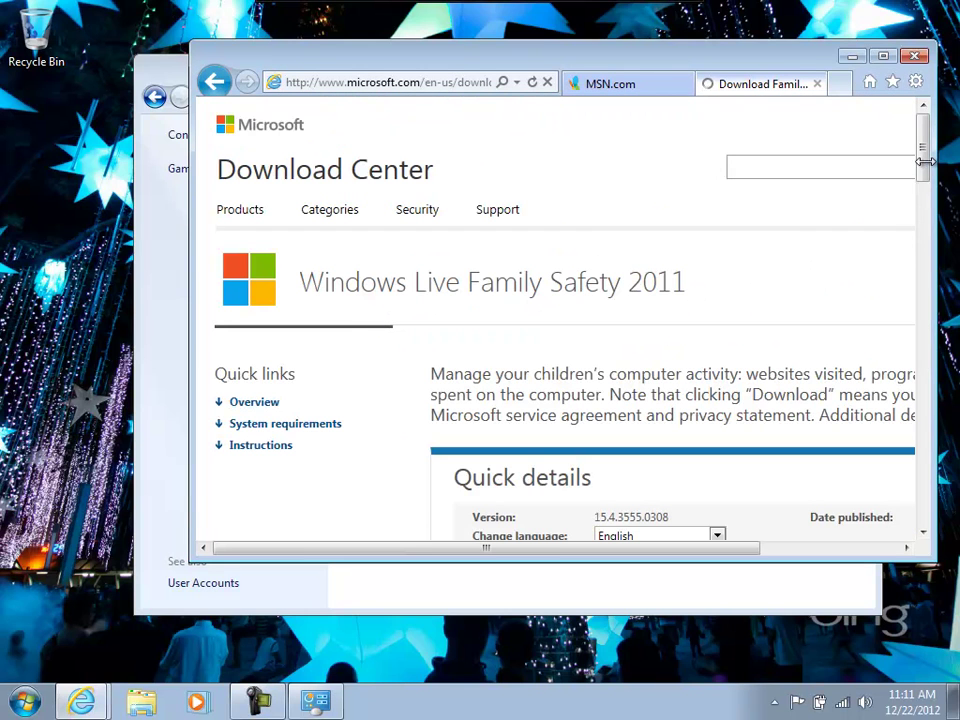
scroll(927, 193, "down", 3)
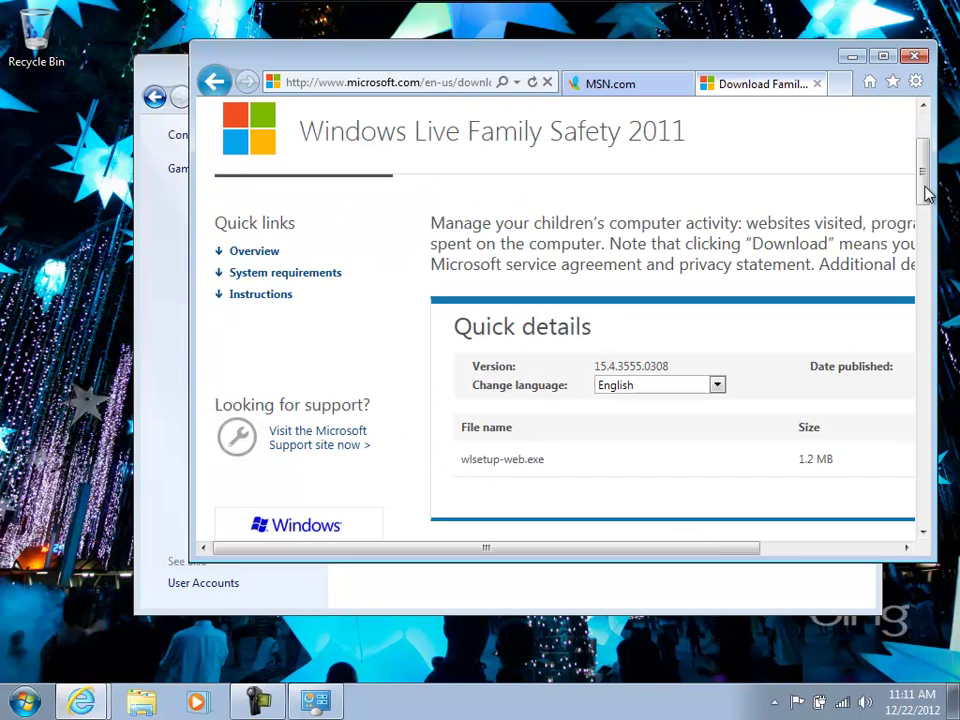
scroll(927, 193, "down", 2)
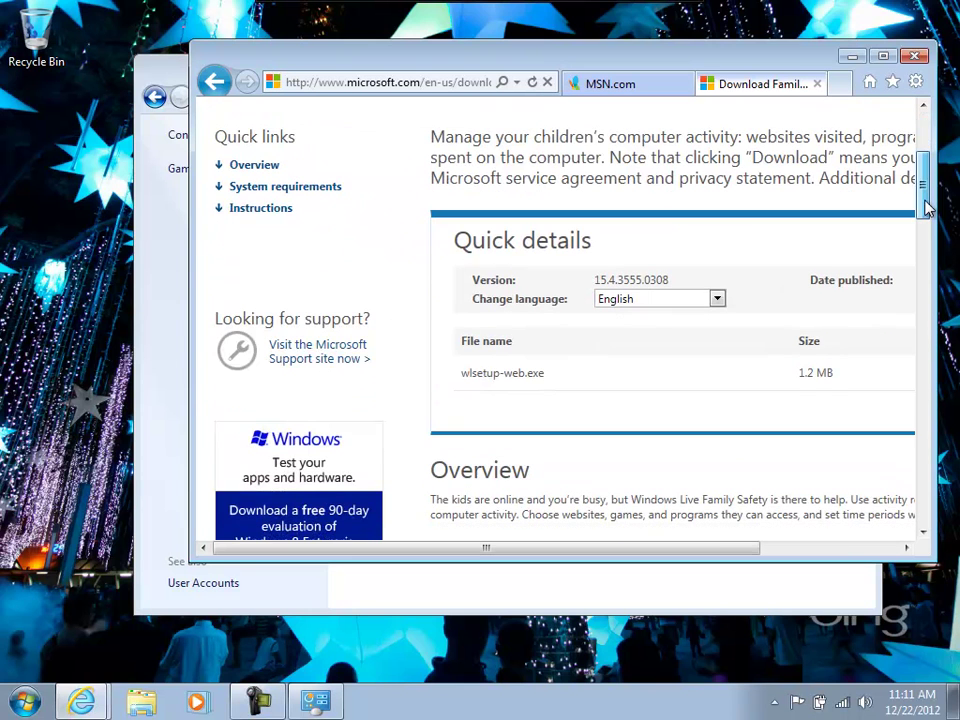
left_click(884, 57)
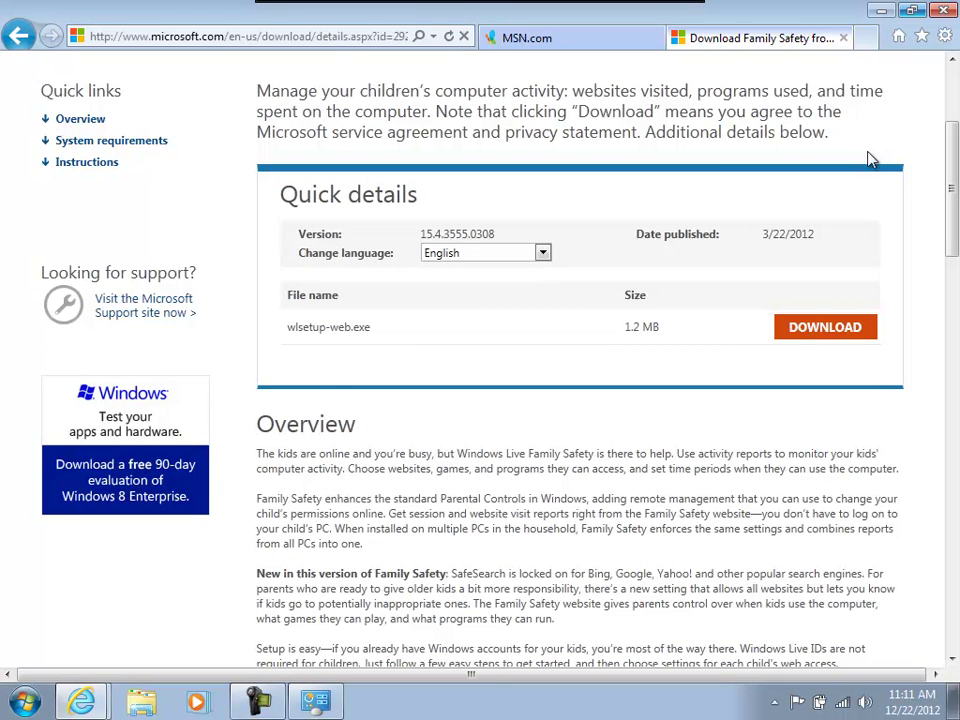
left_click(820, 333)
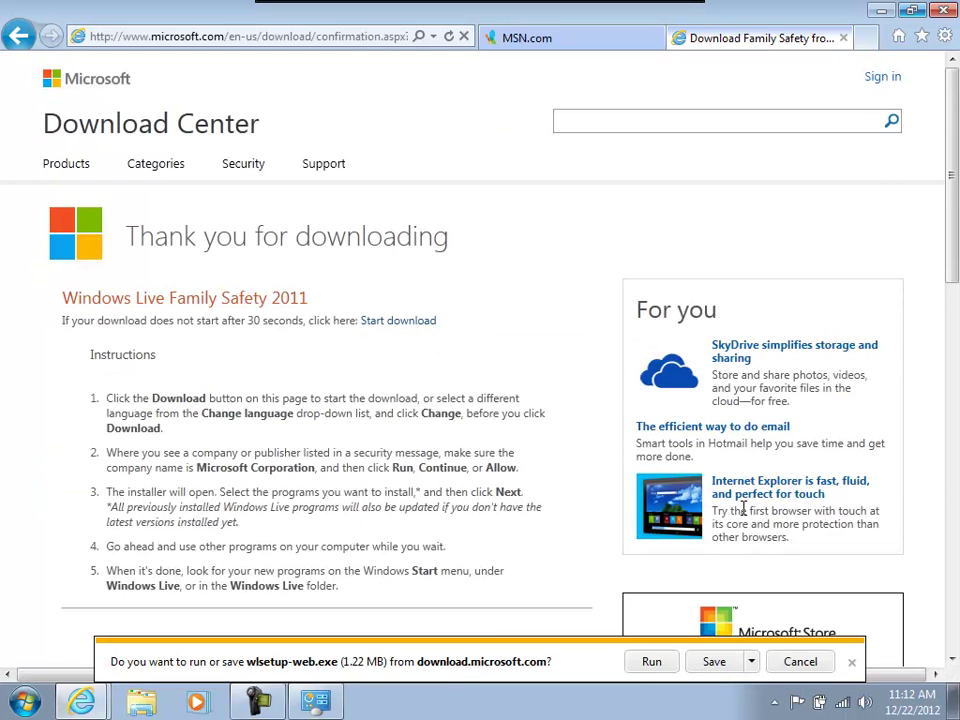
Run the installer, exclude Messenger, Mesh, Bing Bar, Mail, Writer and Messenger Companion, and install.
left_click(655, 661)
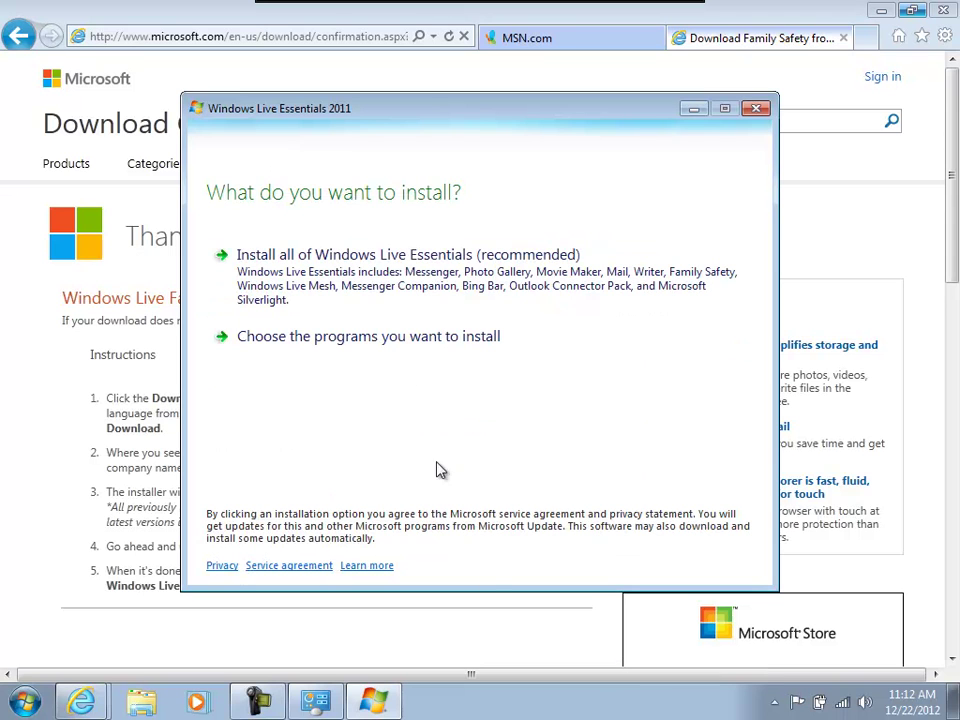
left_click(410, 348)
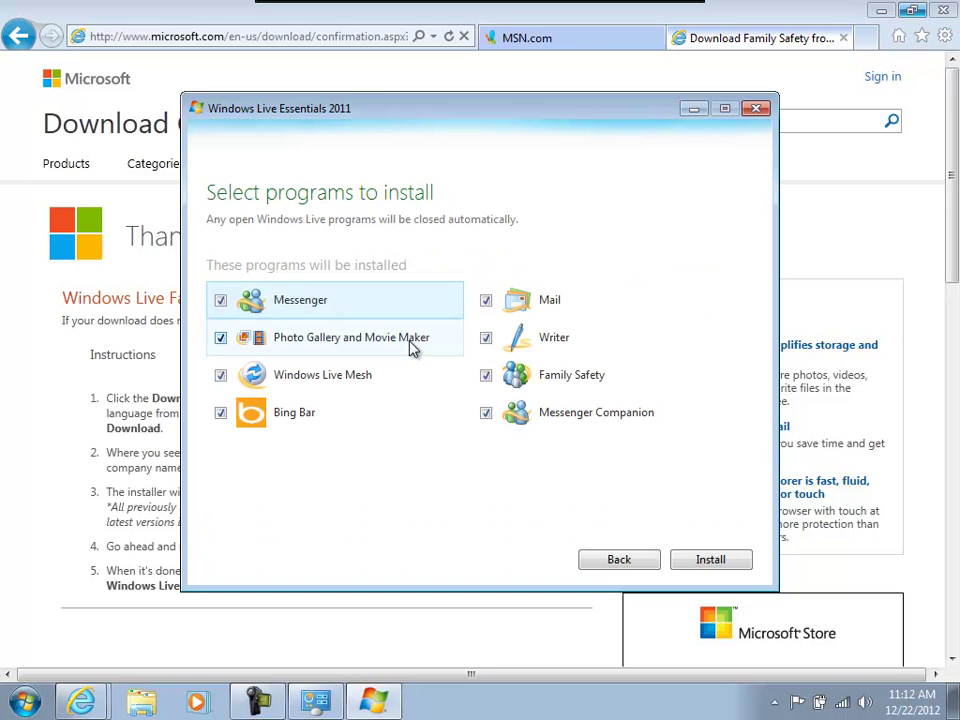
left_click(222, 302)
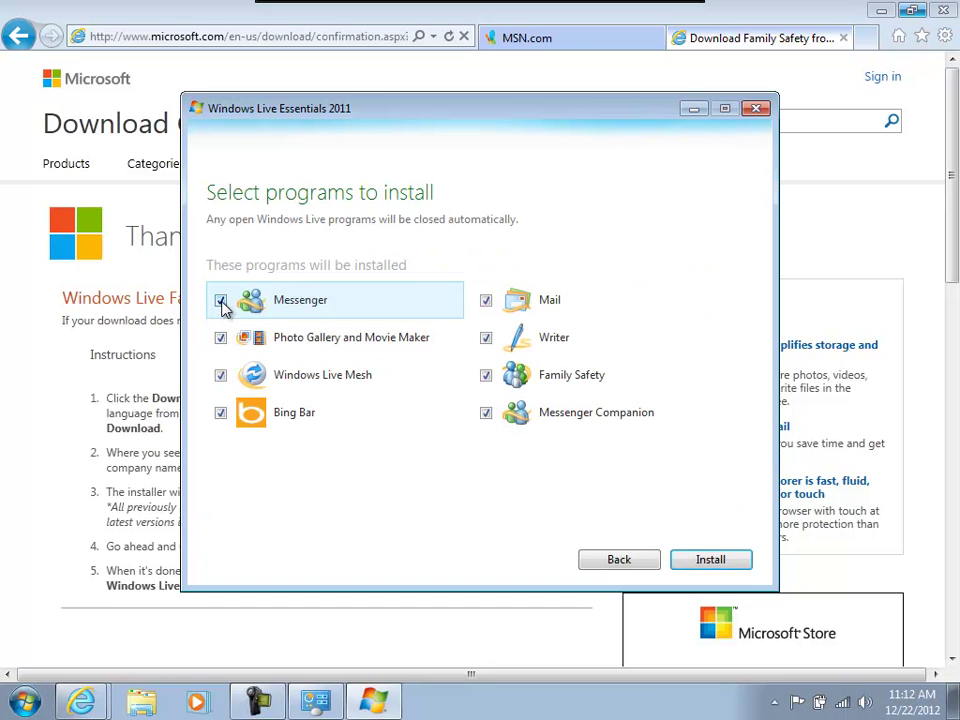
left_click(222, 376)
left_click(222, 414)
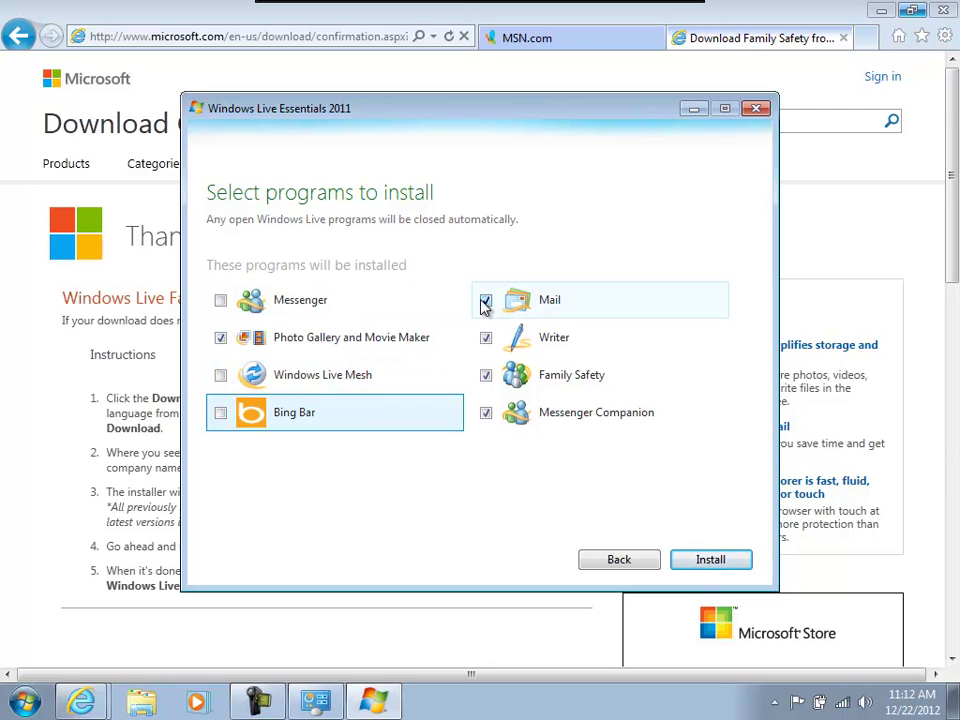
left_click(486, 301)
left_click(486, 338)
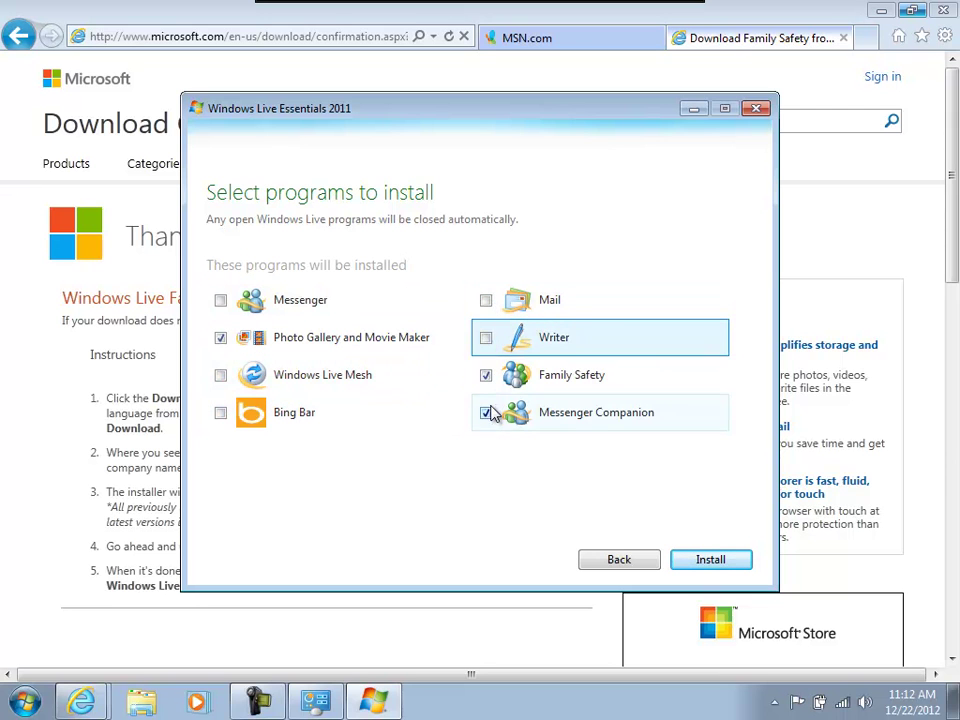
left_click(486, 414)
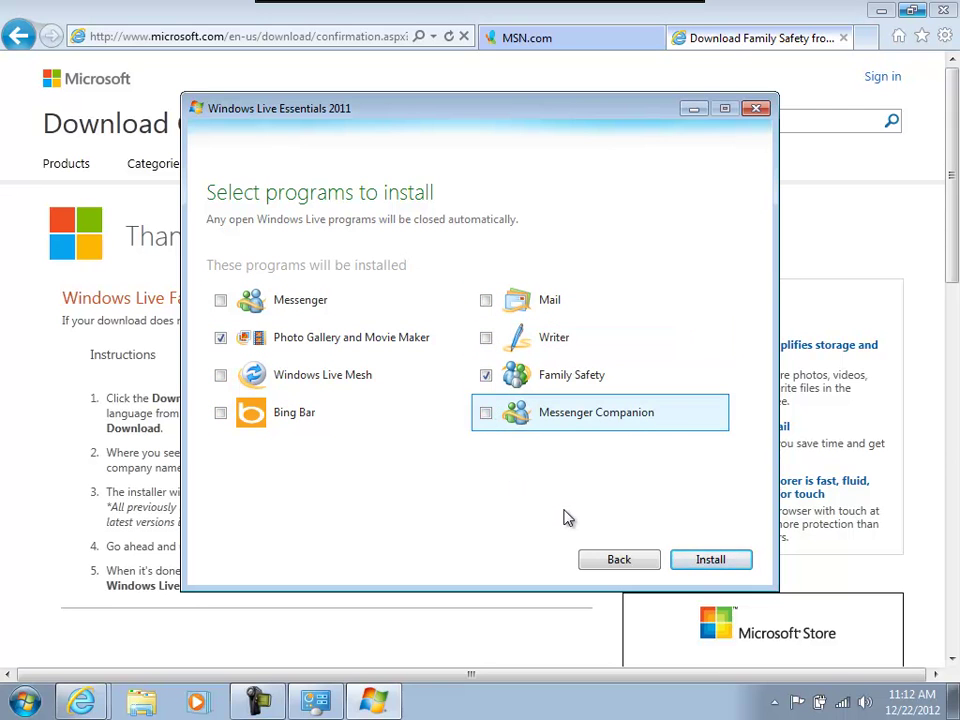
left_click(708, 562)
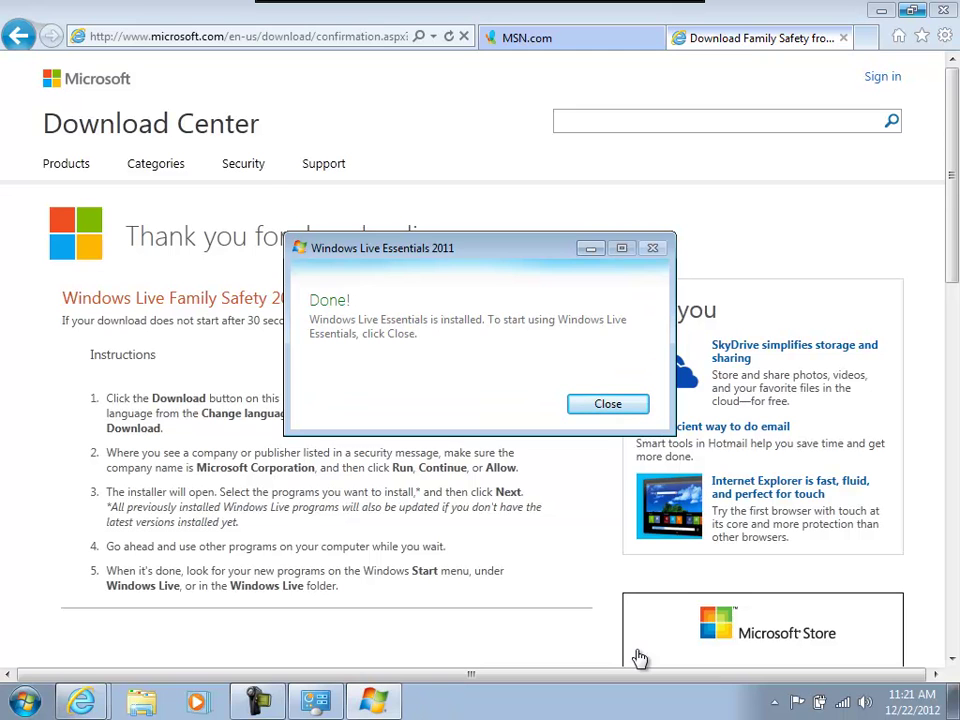
Close the installer, minimize the browser and Parental Controls windows, and search Start for 'famil'.
left_click(615, 414)
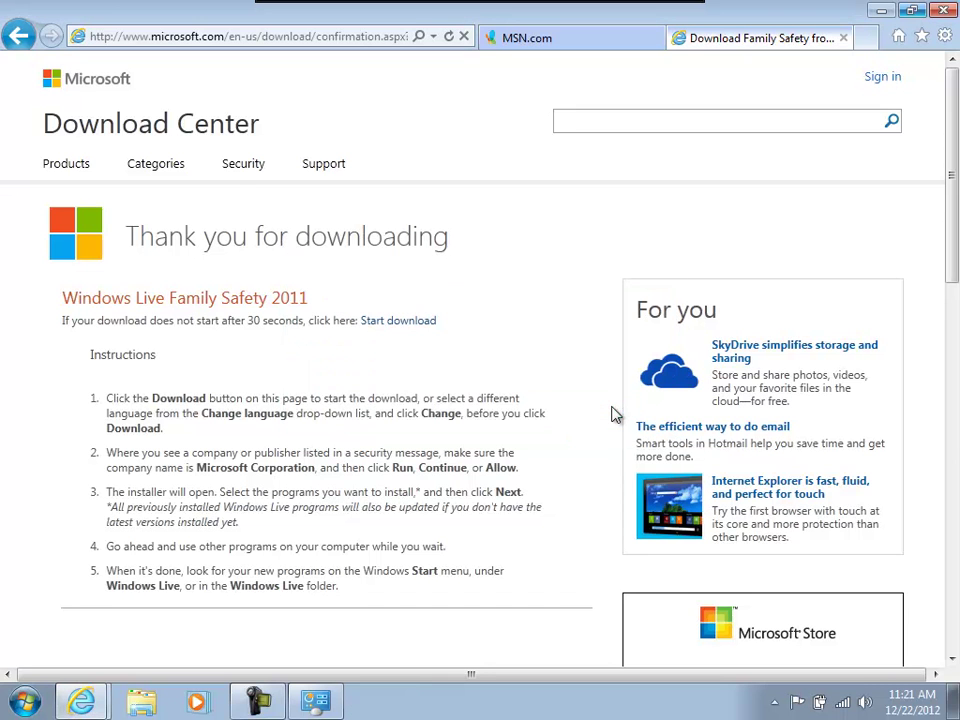
left_click(881, 15)
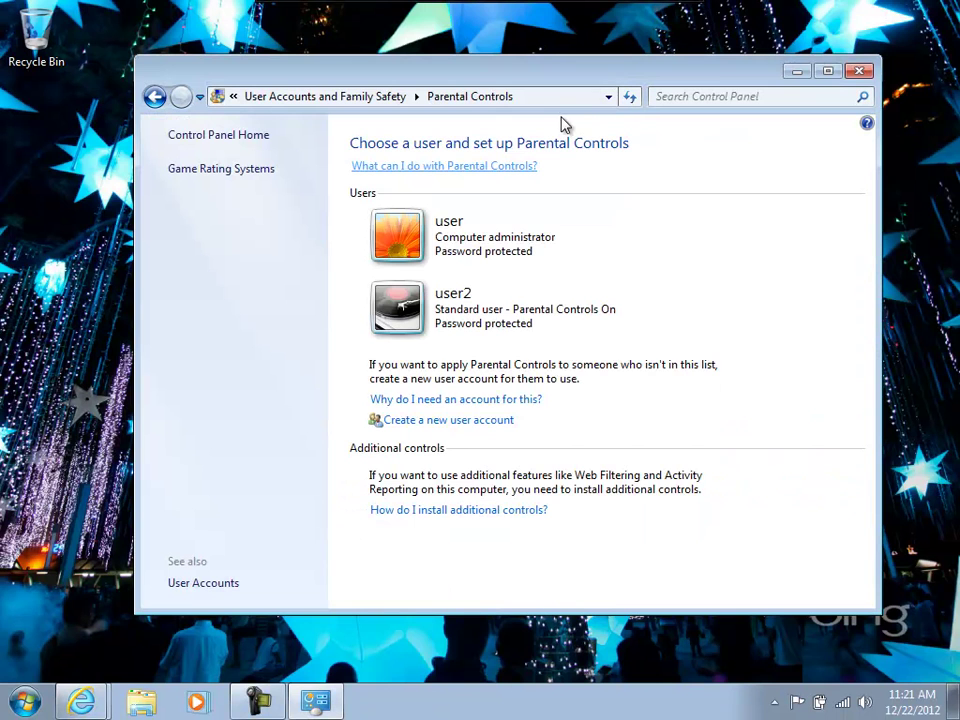
left_click(797, 71)
left_click(776, 704)
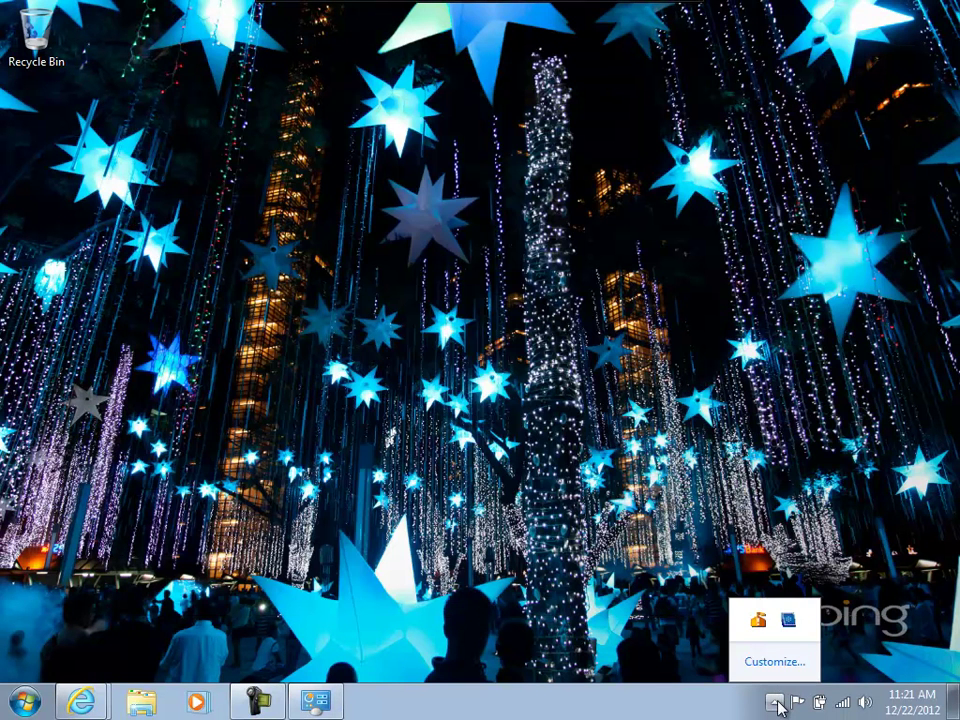
left_click(22, 704)
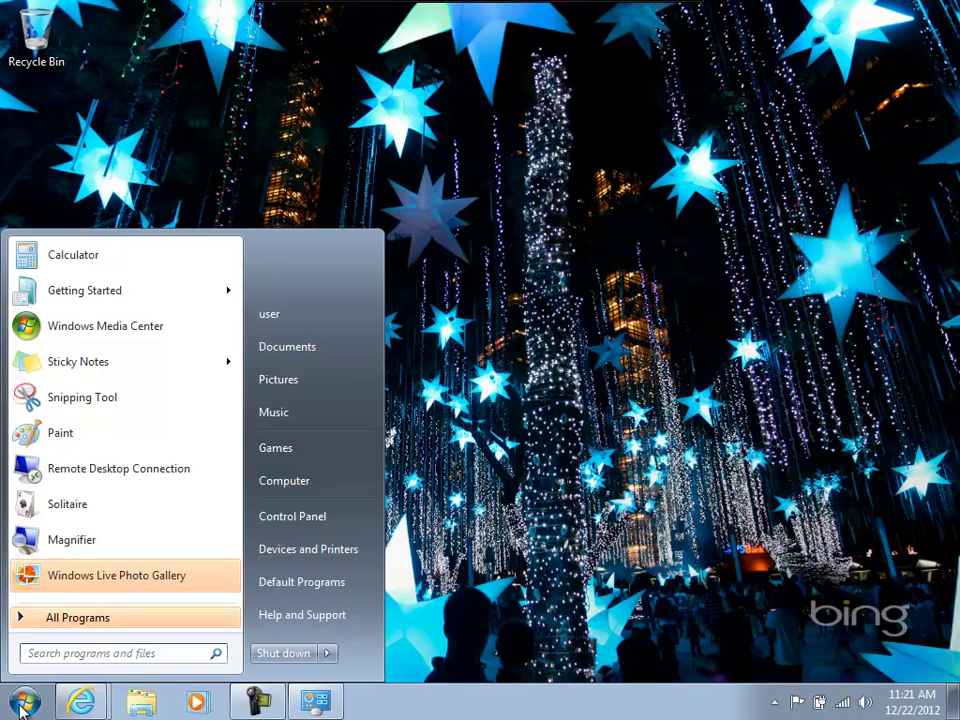
type("famil")
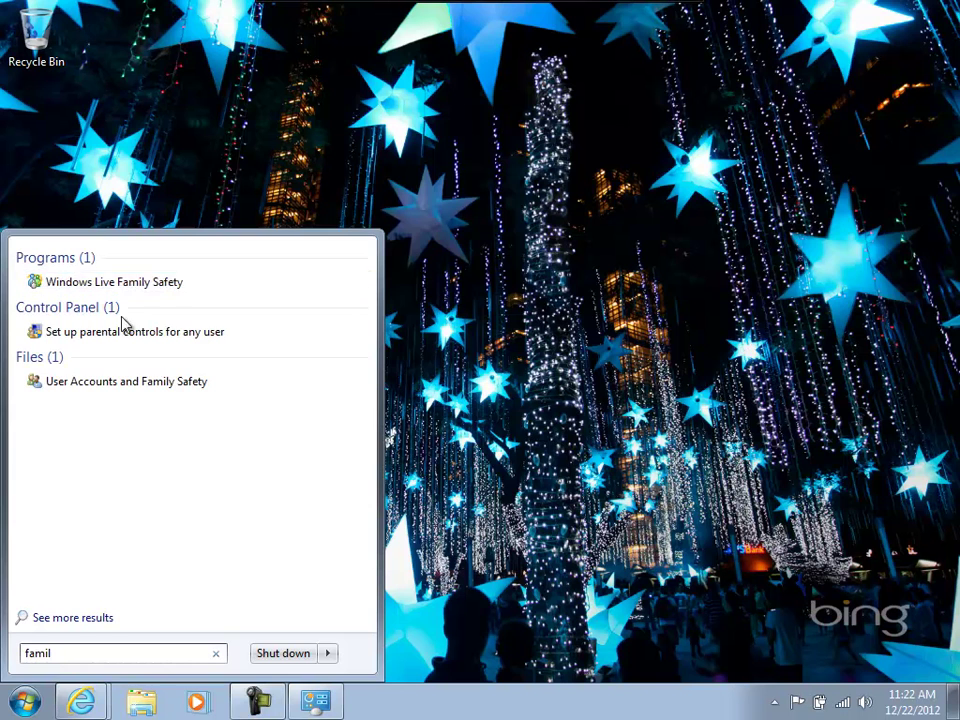
Launch Windows Live Family Safety and sign in with the parent's Windows Live ID e-mail and password.
left_click(145, 284)
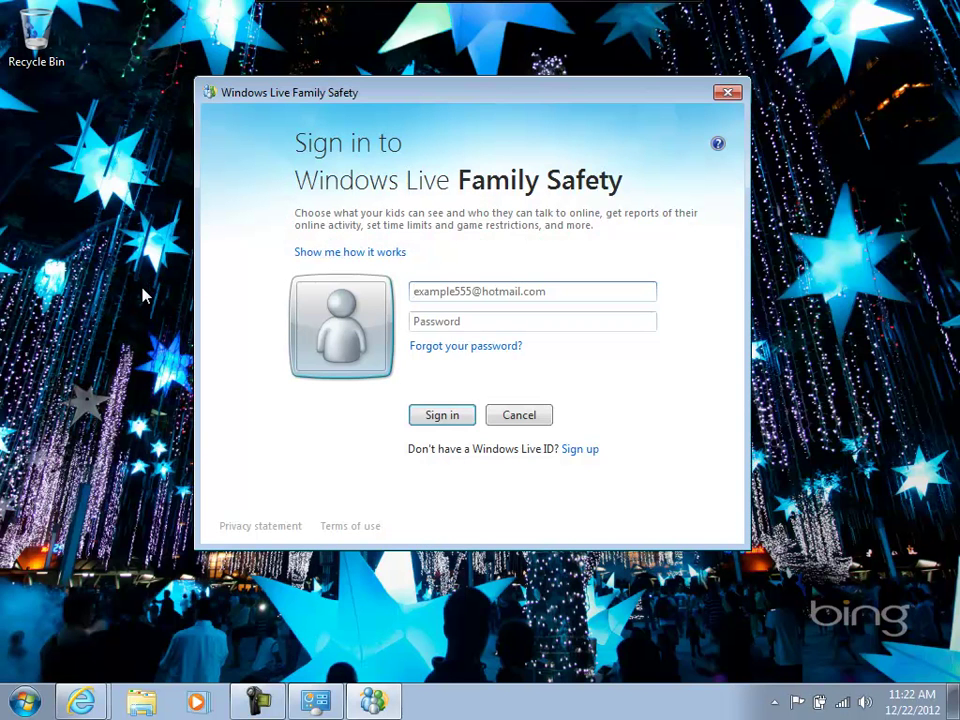
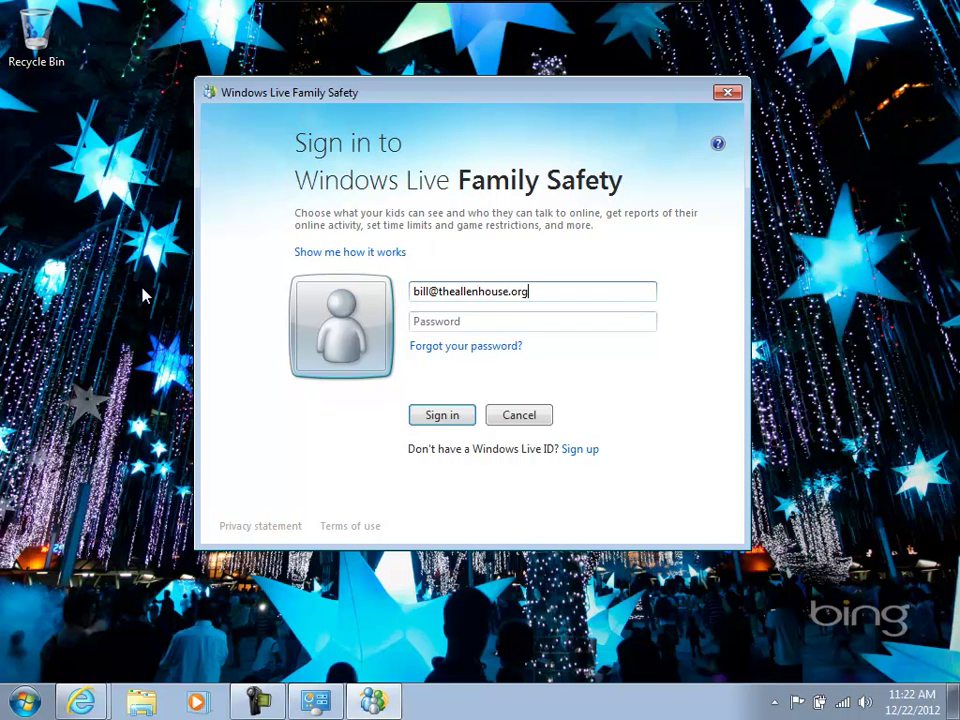
key("Tab")
key("Tab")
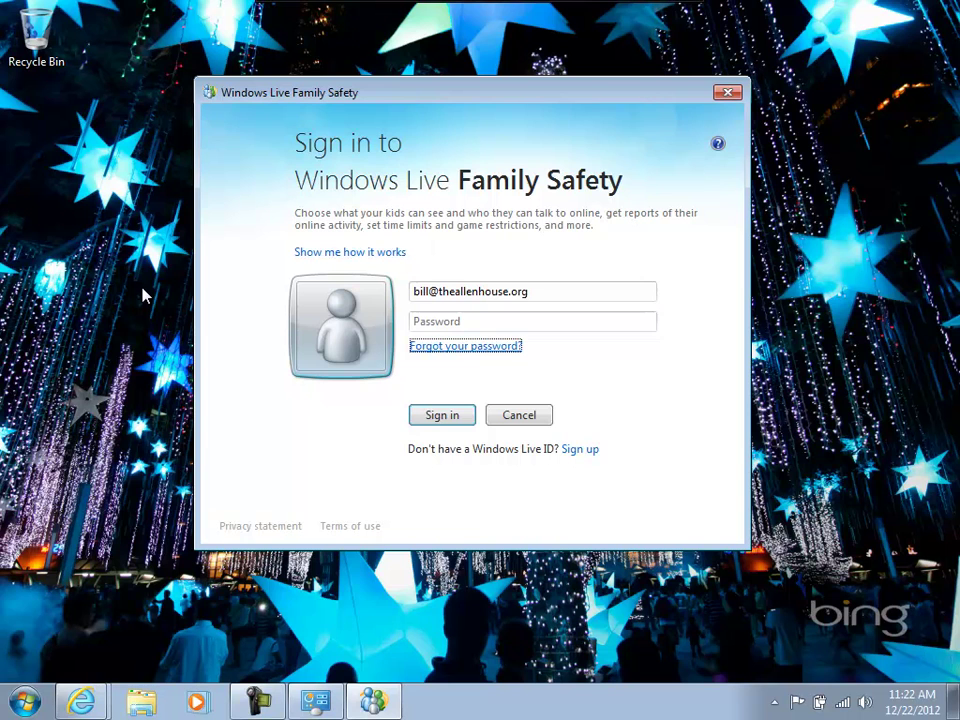
key("shift+Tab")
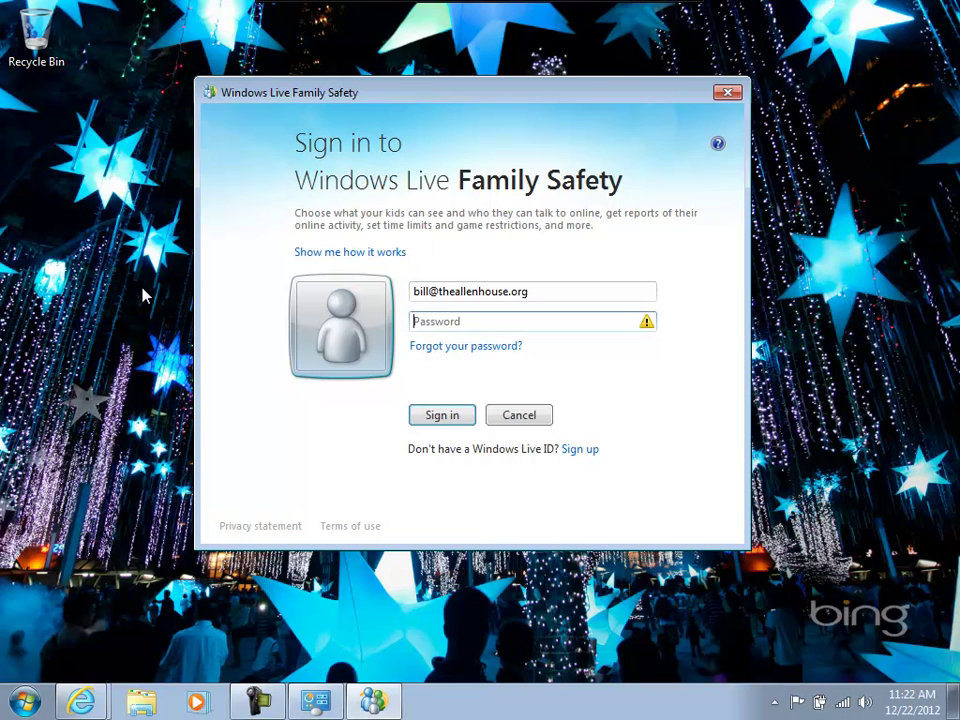
key("Caps_Lock")
type("*******")
key("Return")
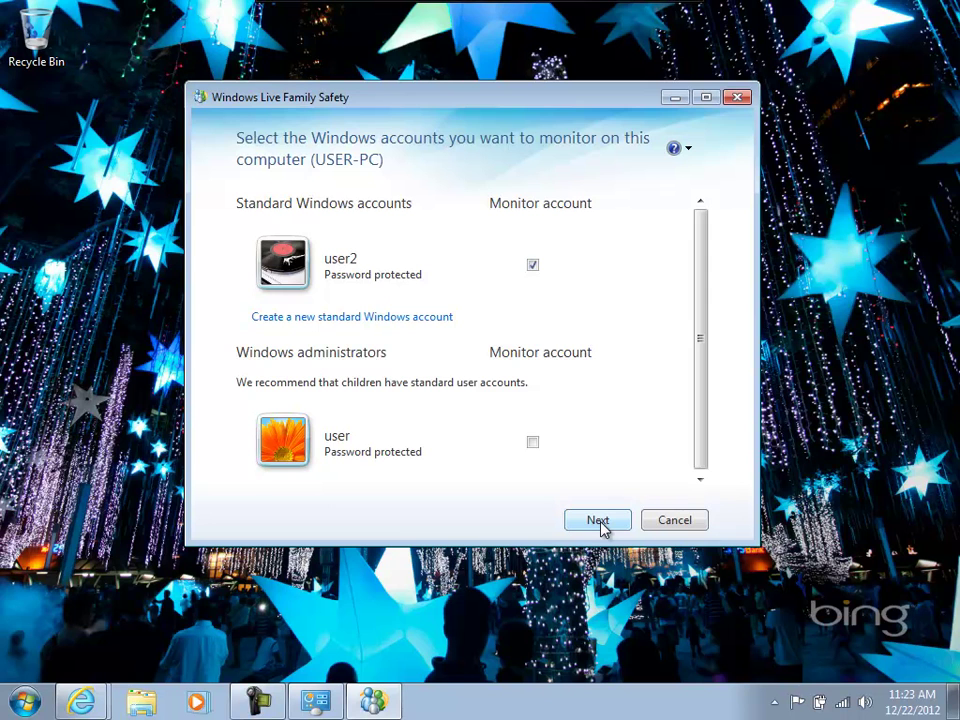
Choose 'Add user2' as the Family Safety member for user2's Windows account and save.
left_click(597, 520)
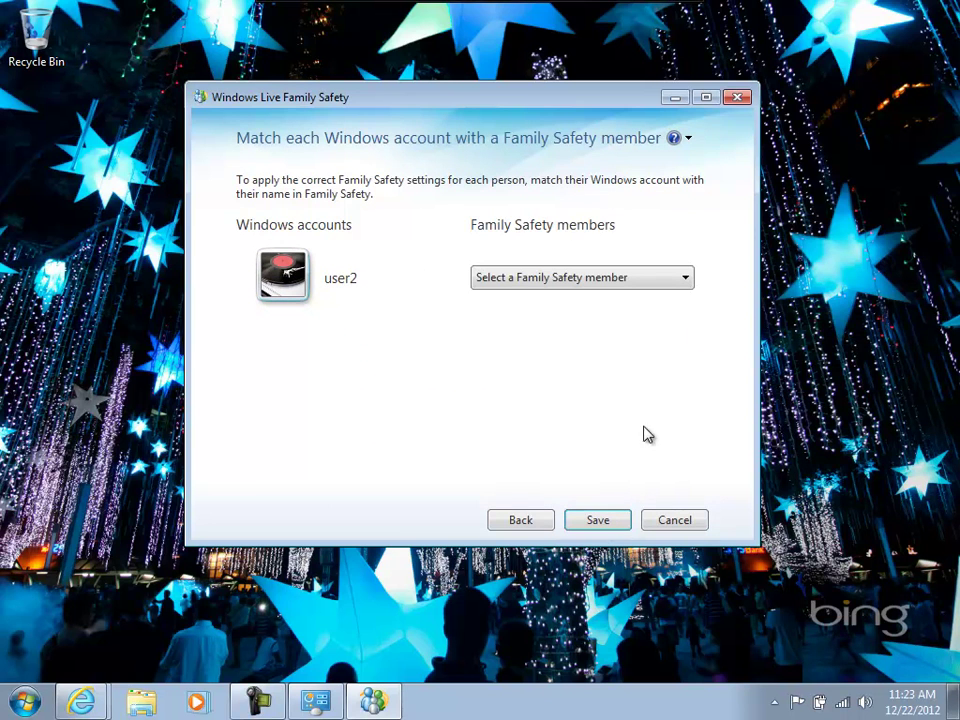
left_click(687, 280)
left_click(389, 490)
left_click(686, 281)
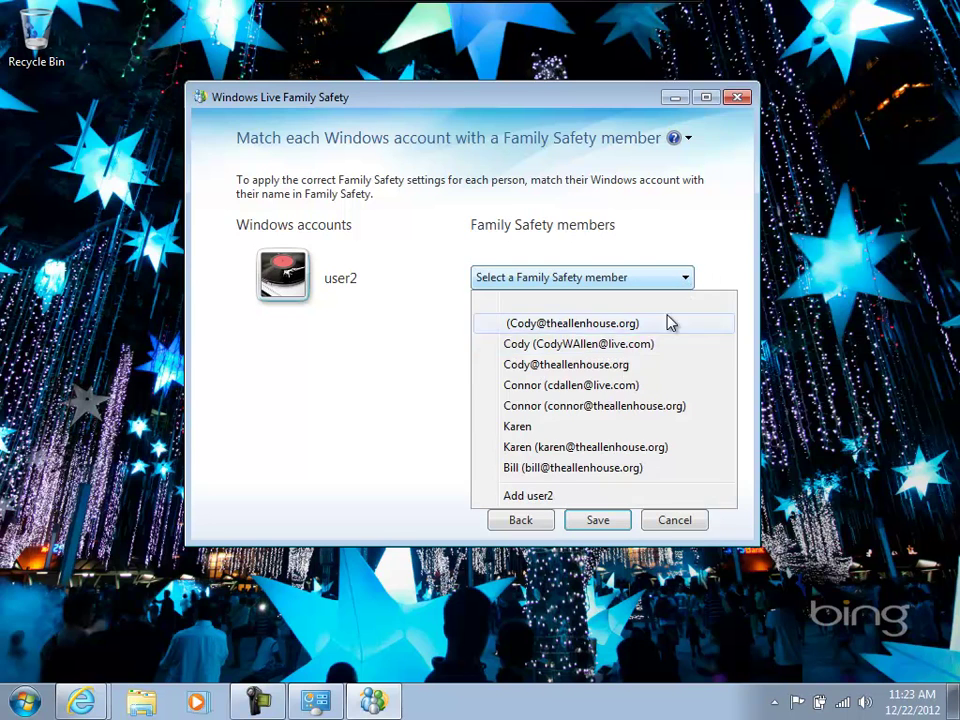
left_click(540, 496)
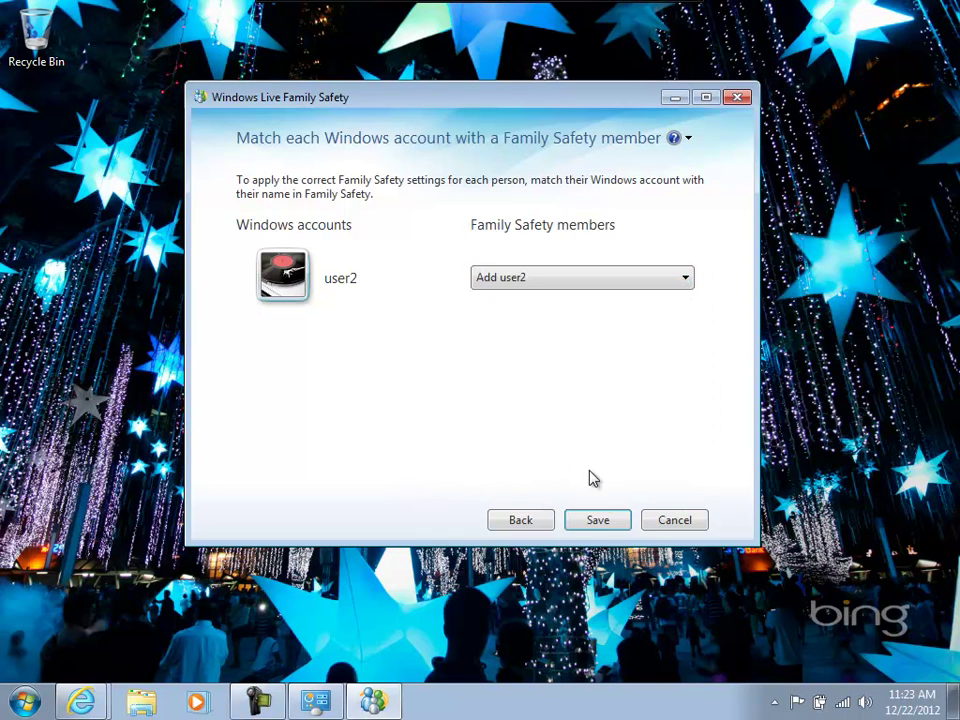
left_click(598, 520)
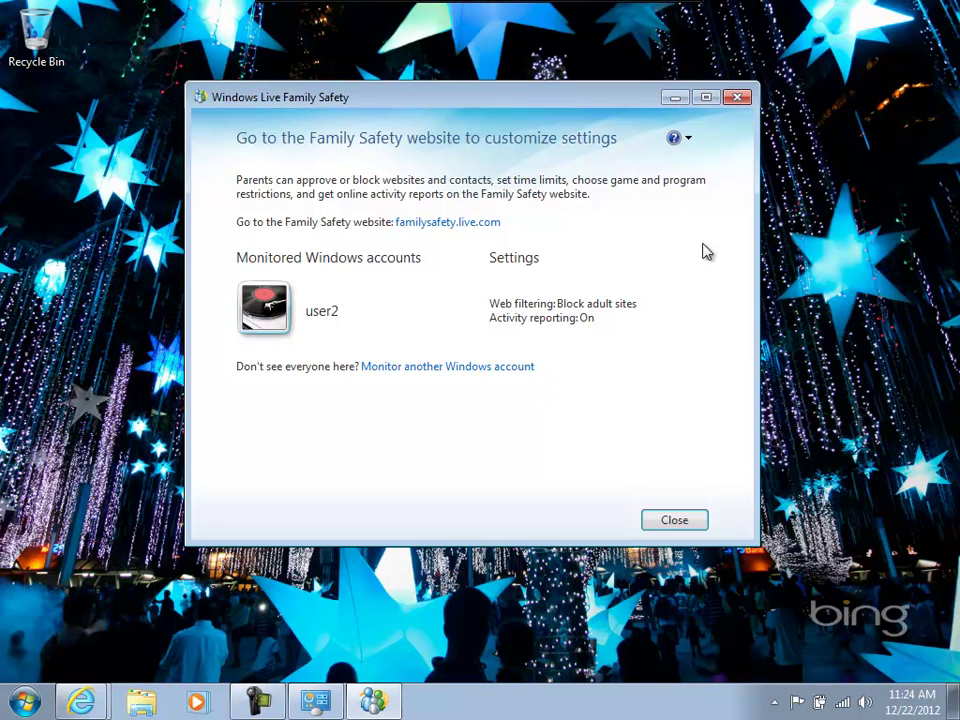
Open familysafety.live.com, enable the sign-in helper add-on, and open Edit settings for user2.
left_click(441, 224)
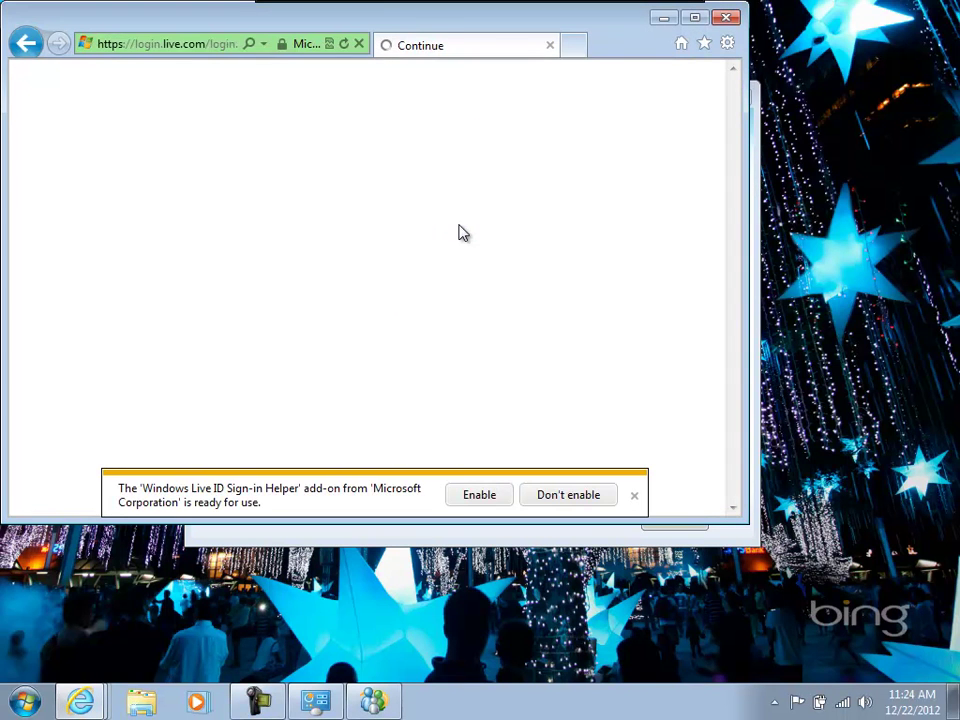
left_click(478, 495)
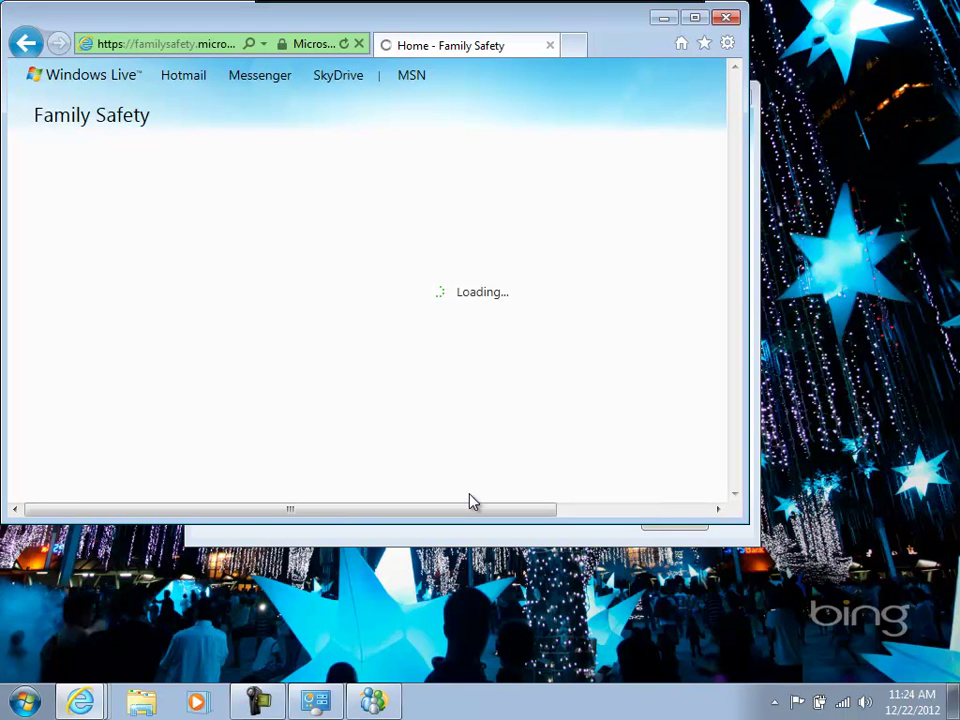
scroll(746, 122, "down", 1)
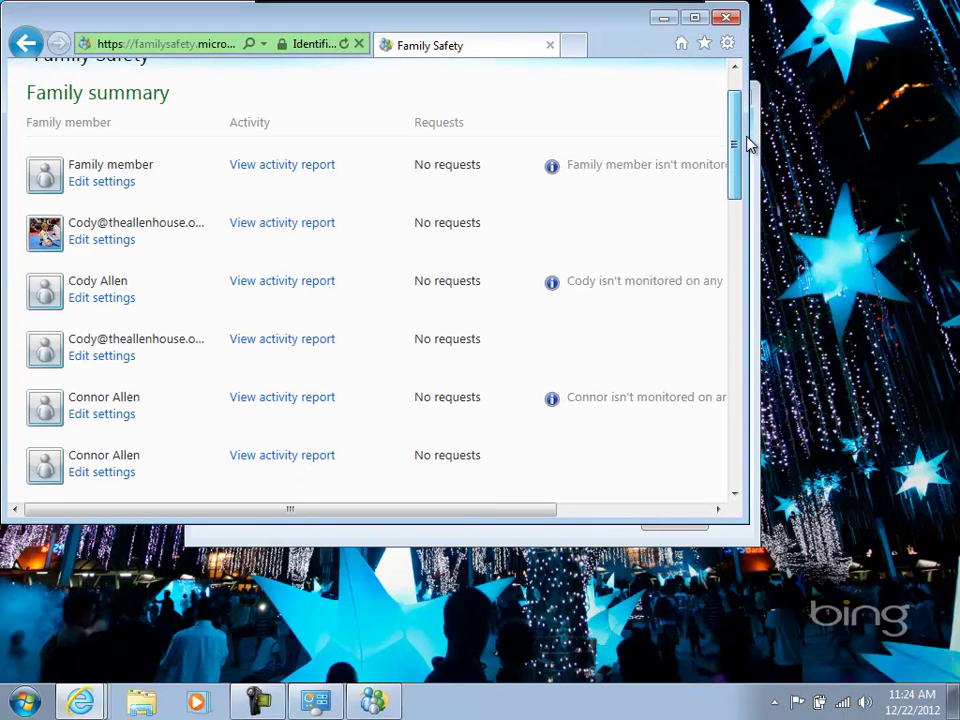
left_click_drag(750, 145, 750, 175)
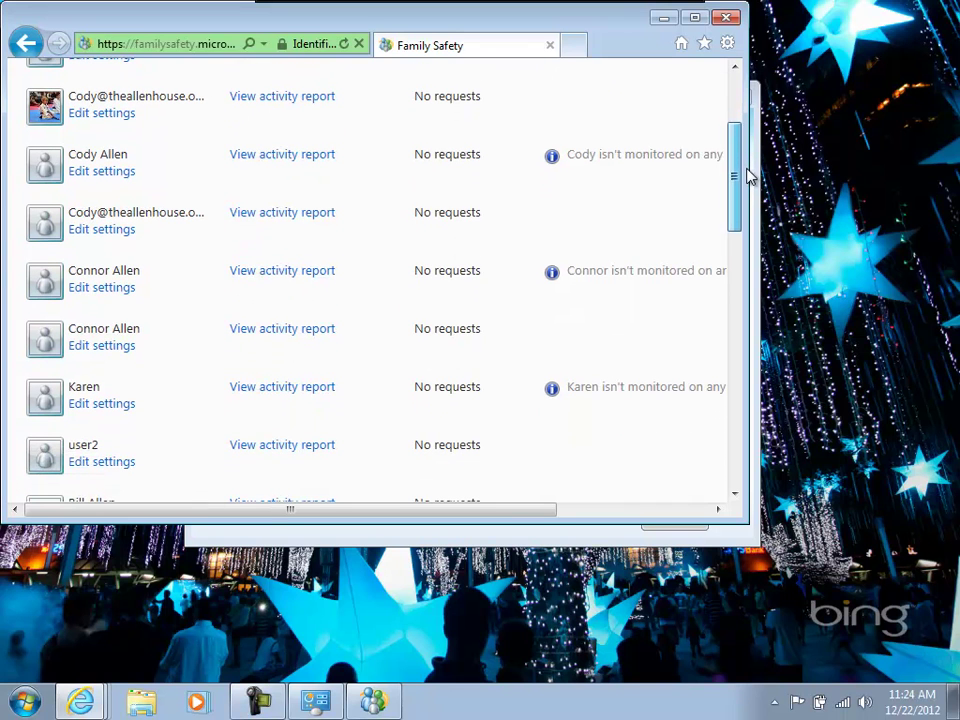
left_click(101, 462)
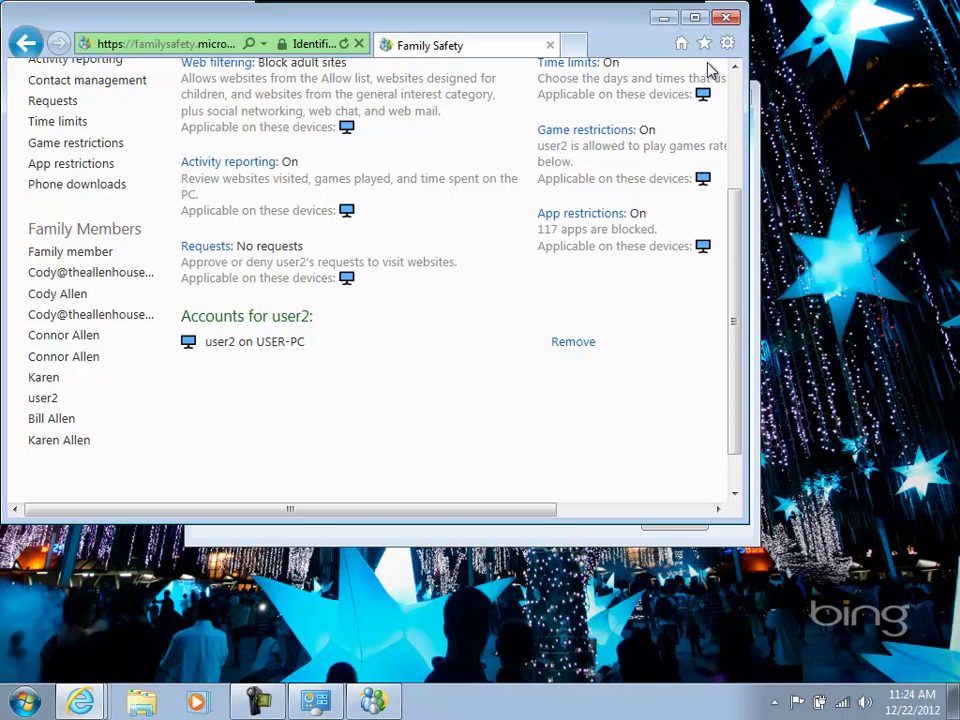
left_click_drag(703, 20, 696, 13)
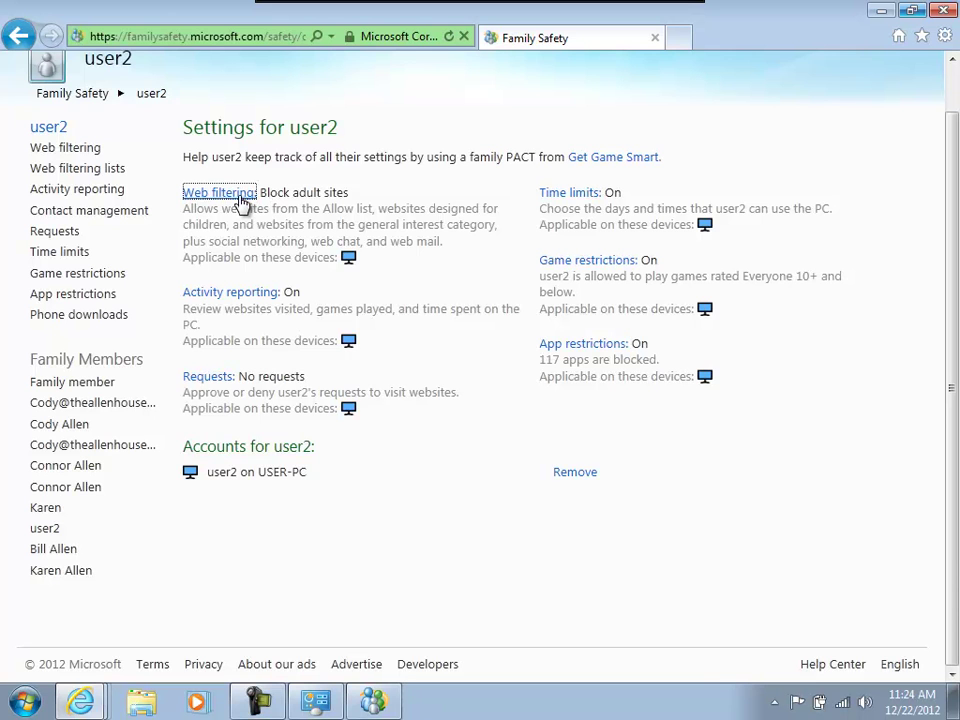
Set user2's web filtering level to Allow list only, save it, and open the web filtering lists.
left_click(239, 199)
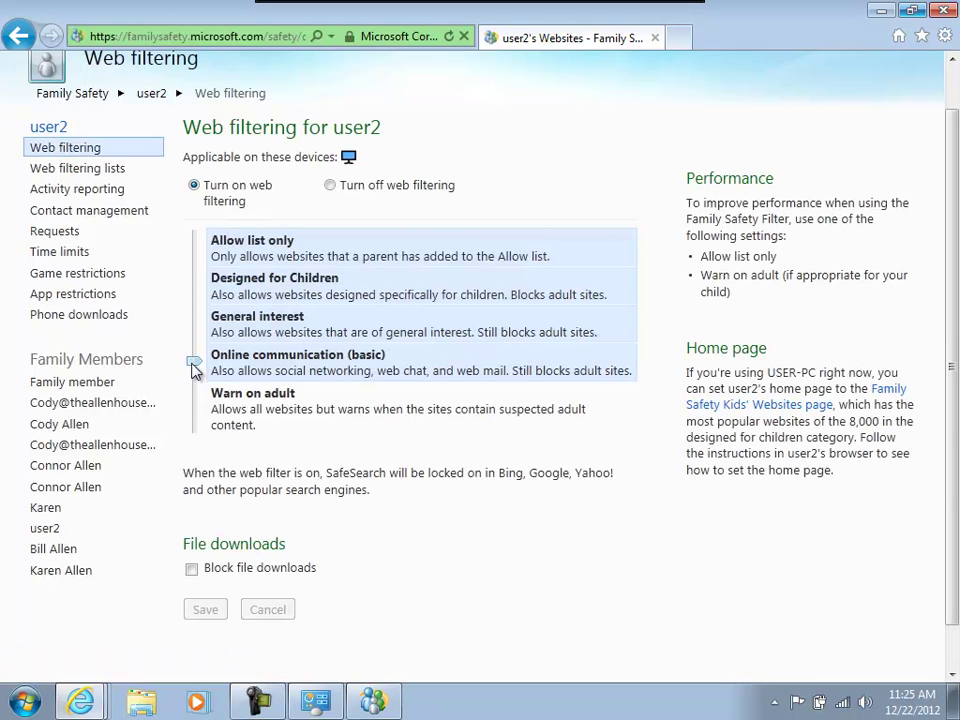
left_click_drag(196, 370, 217, 248)
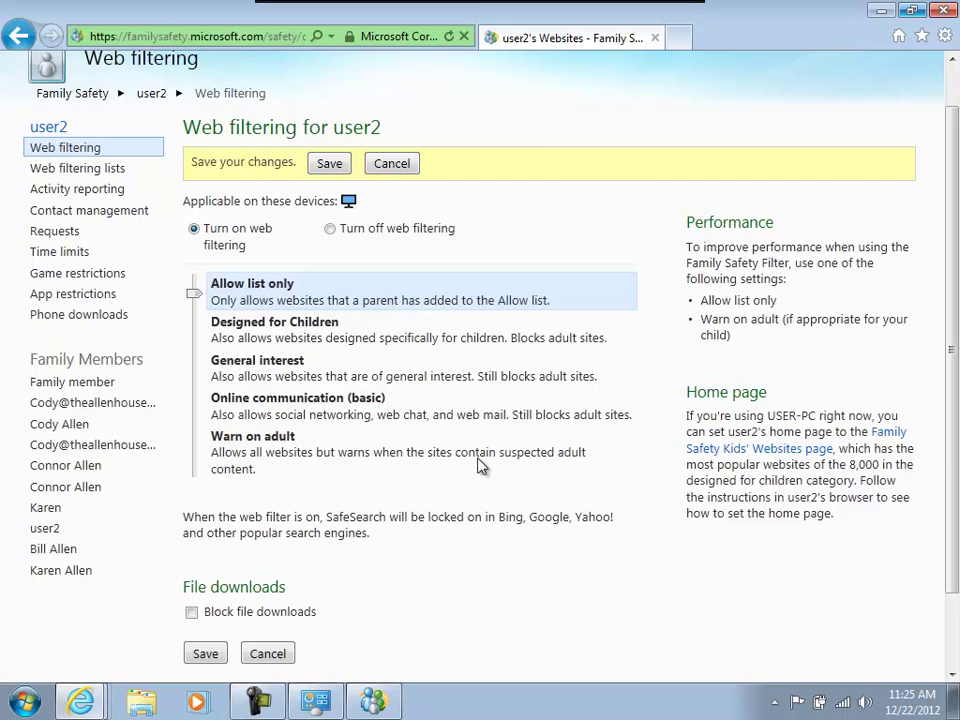
scroll(950, 495, "up", 1)
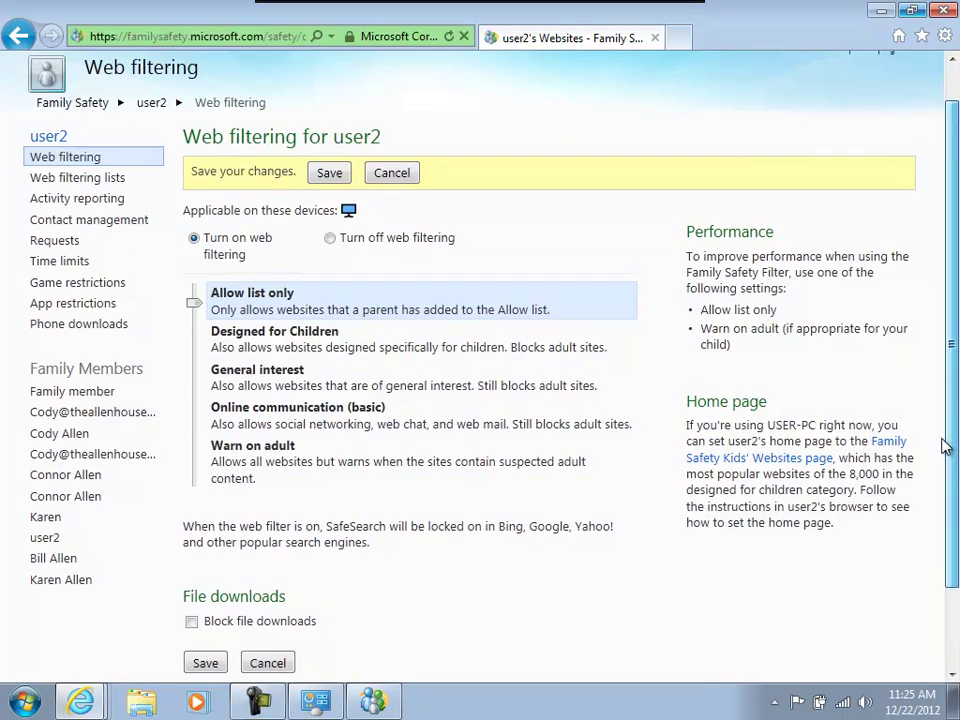
left_click(214, 665)
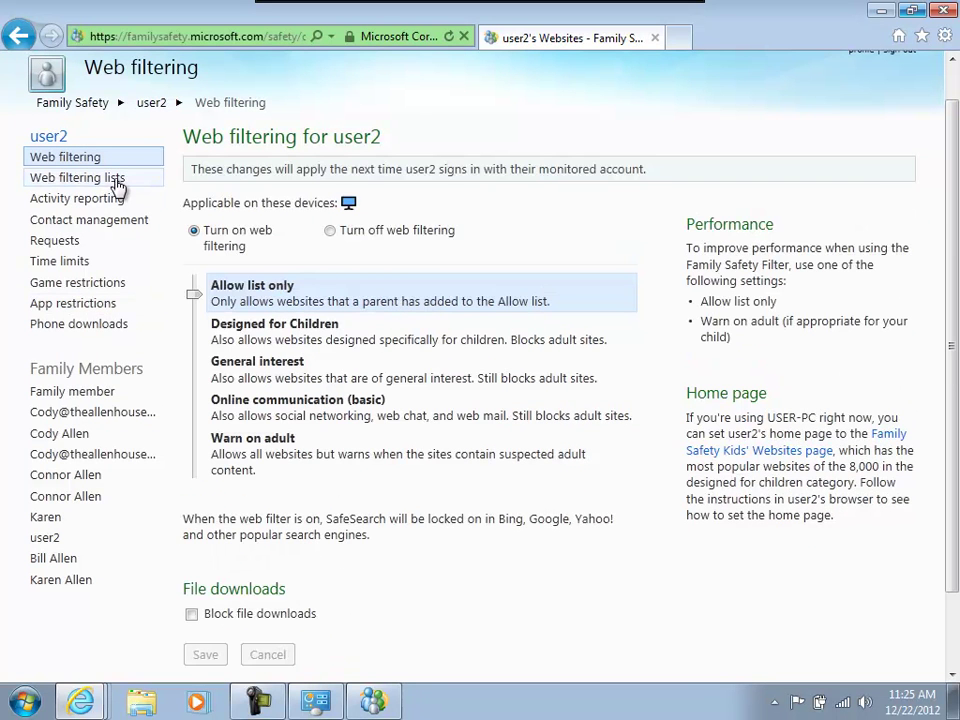
left_click(117, 180)
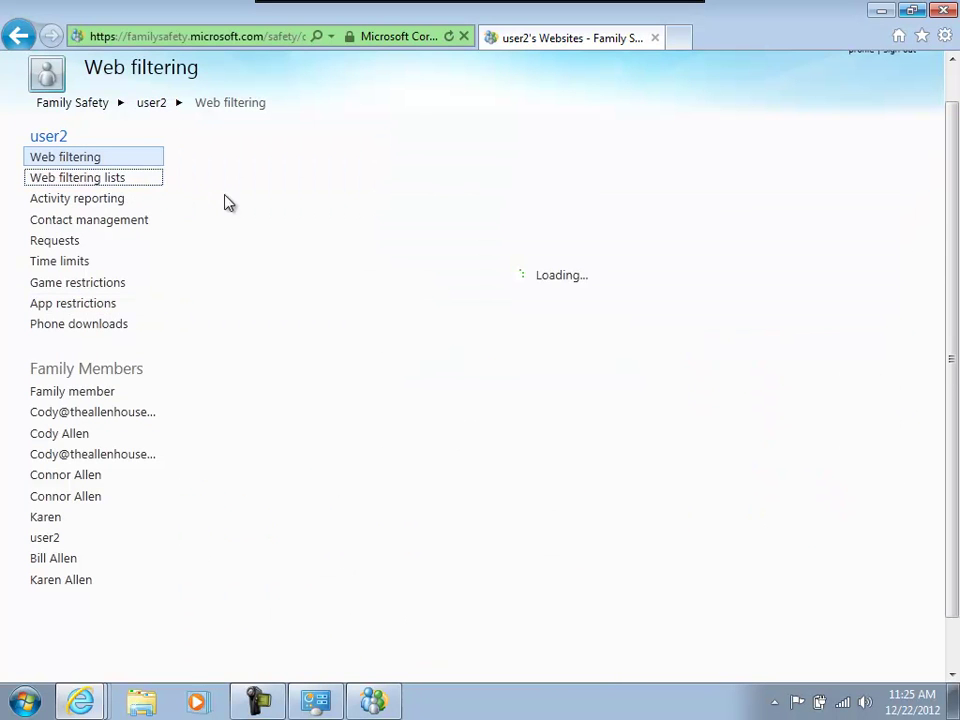
Allow go.com on user2's web filtering list and save the change.
left_click(315, 261)
type("go.com")
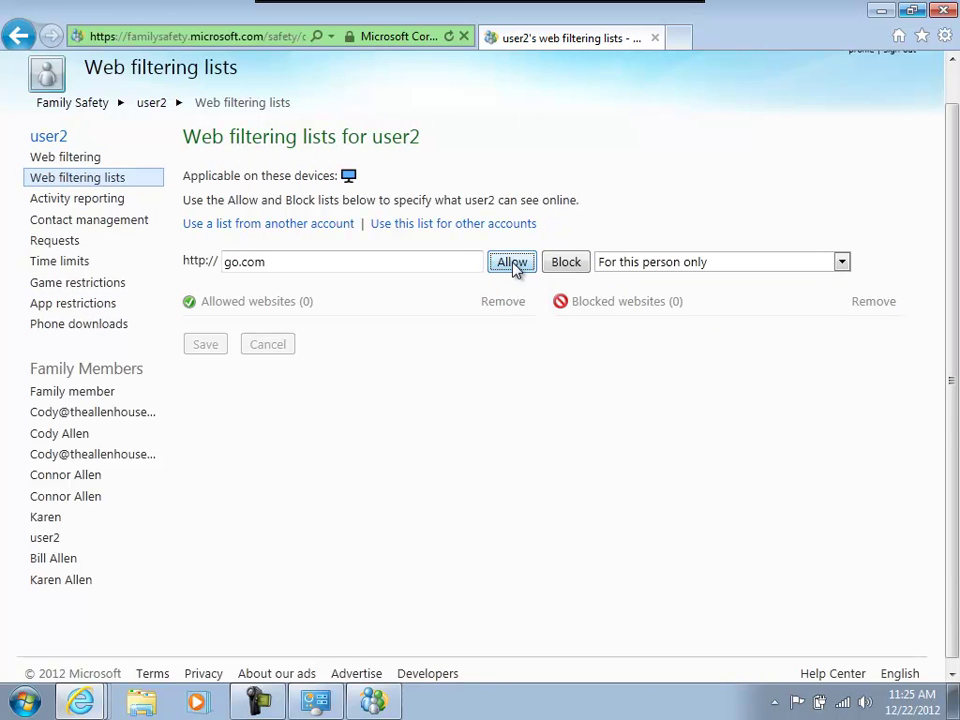
left_click(512, 262)
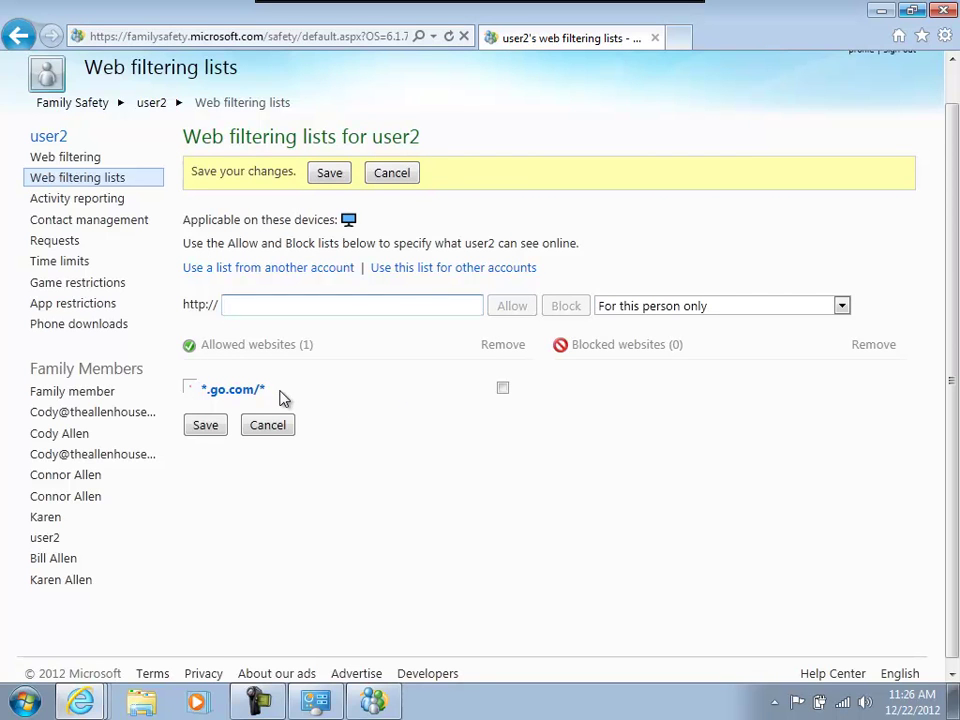
left_click(331, 175)
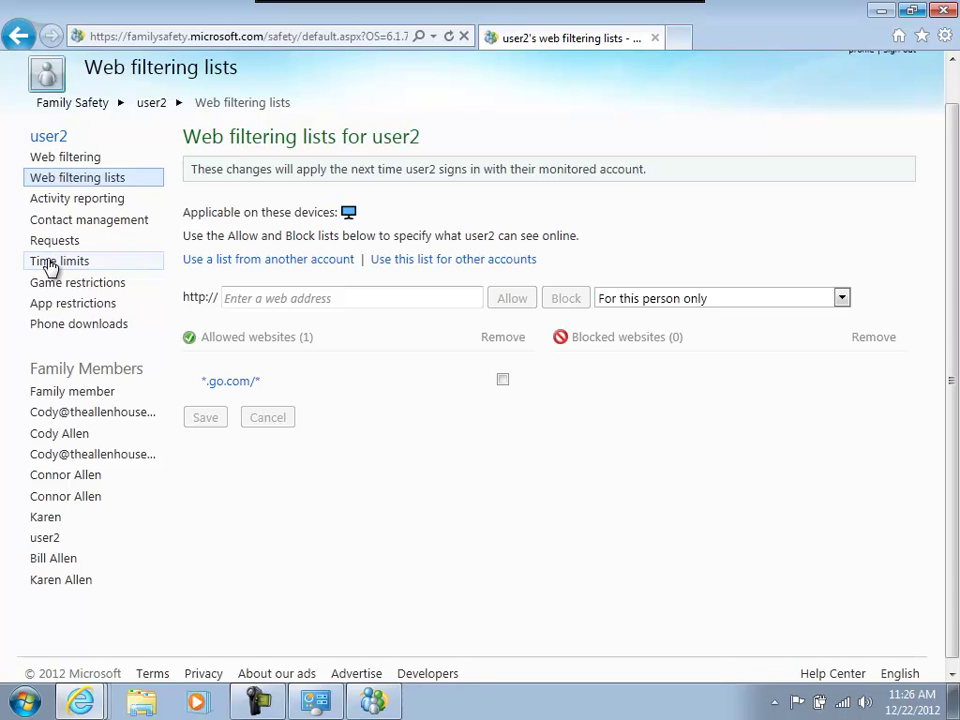
Review user2's Time limits, Game restrictions and App restrictions pages in turn.
left_click(50, 266)
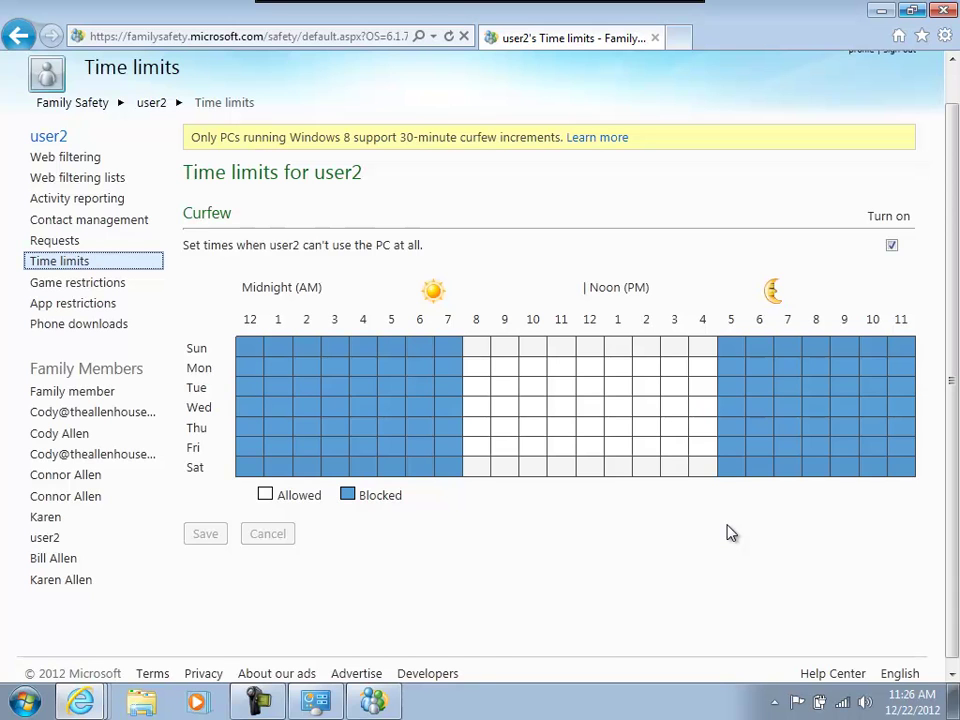
left_click(105, 287)
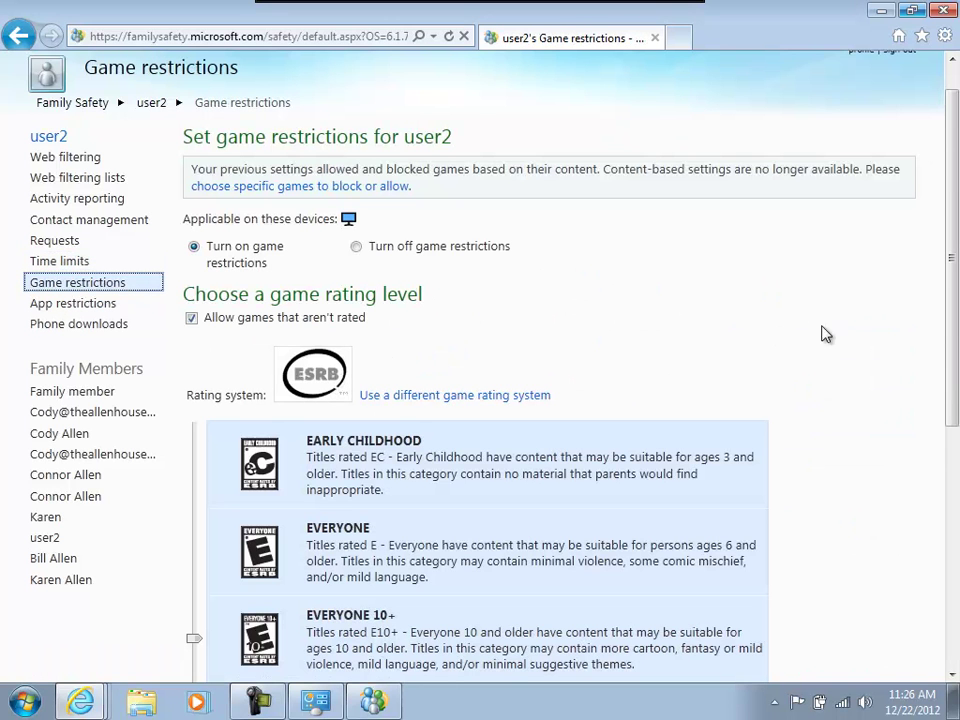
mouse_move(952, 291)
left_mouse_down()
mouse_move(955, 530)
mouse_move(955, 272)
left_mouse_up()
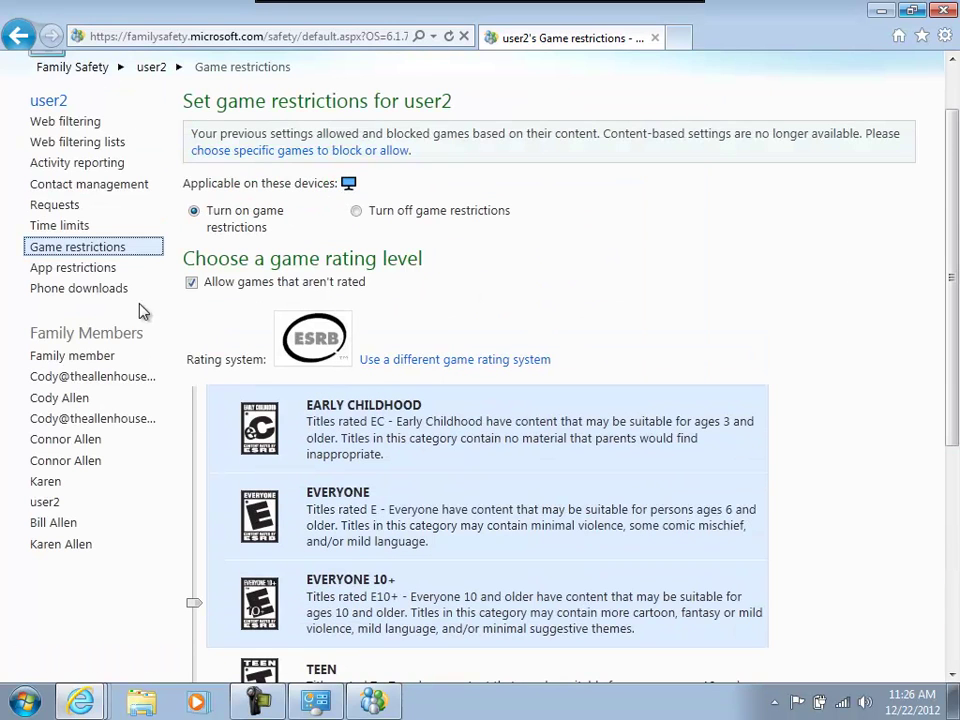
left_click(86, 270)
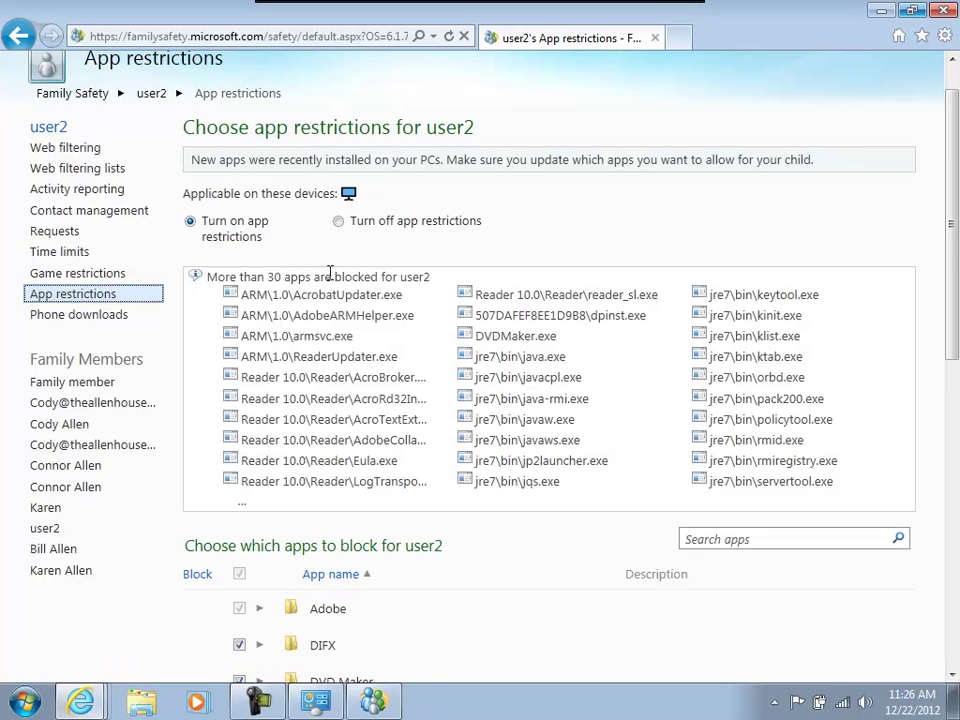
scroll(953, 250, "down", 3)
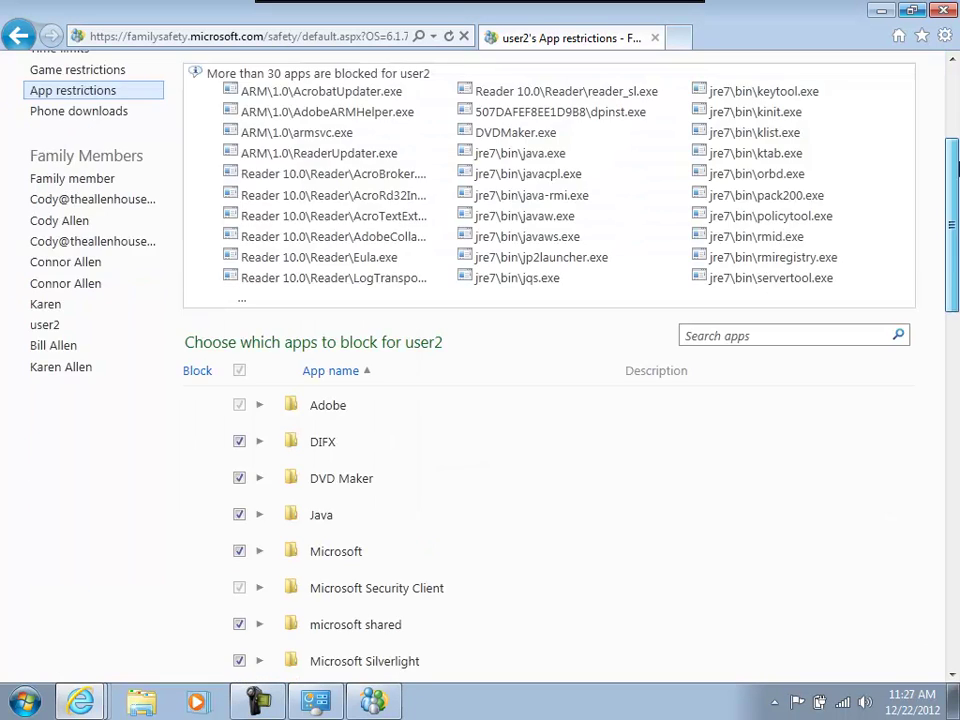
scroll(954, 140, "up", 4)
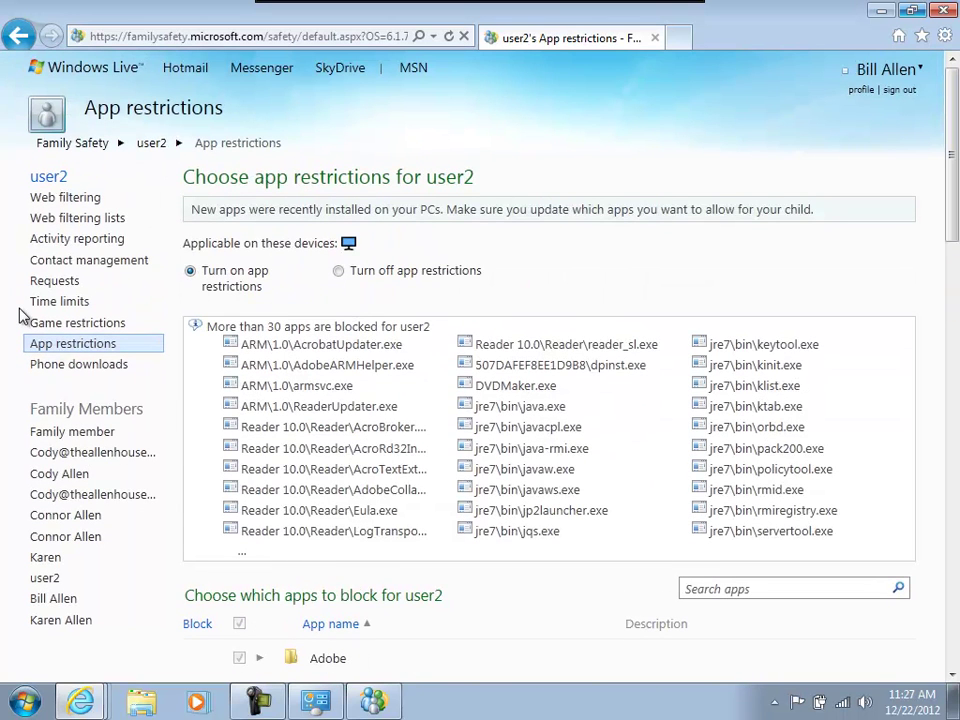
Visit user2's Requests, Contact management and Activity reporting pages in turn.
left_click(36, 283)
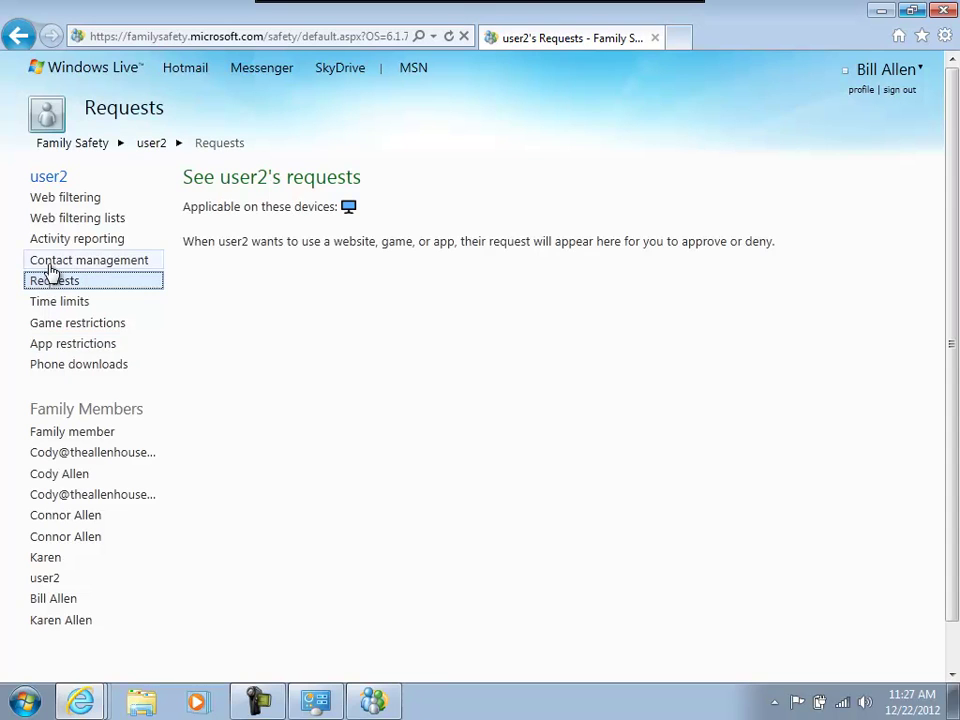
left_click(30, 264)
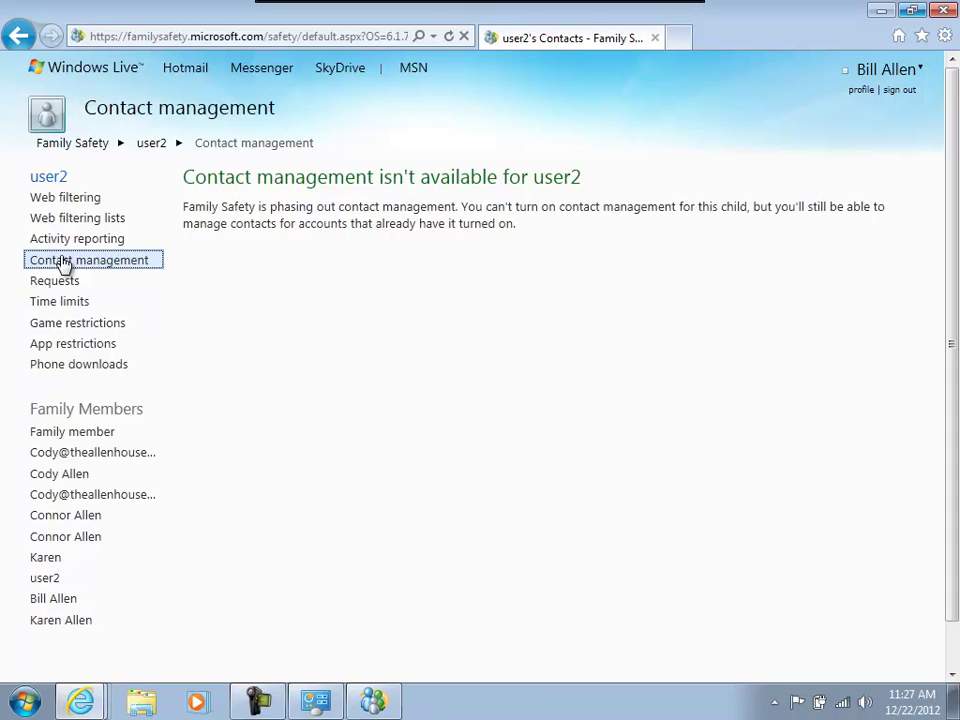
left_click(77, 240)
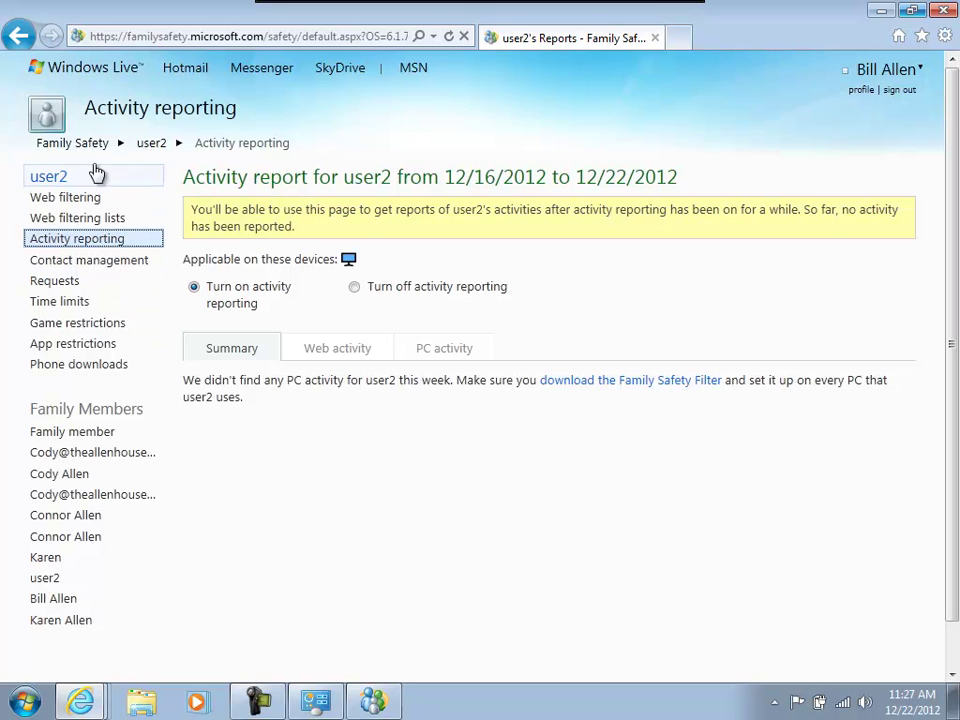
Close the accounts summary, then refresh user2's Family Safety Filter to confirm it has the latest settings.
left_click(883, 11)
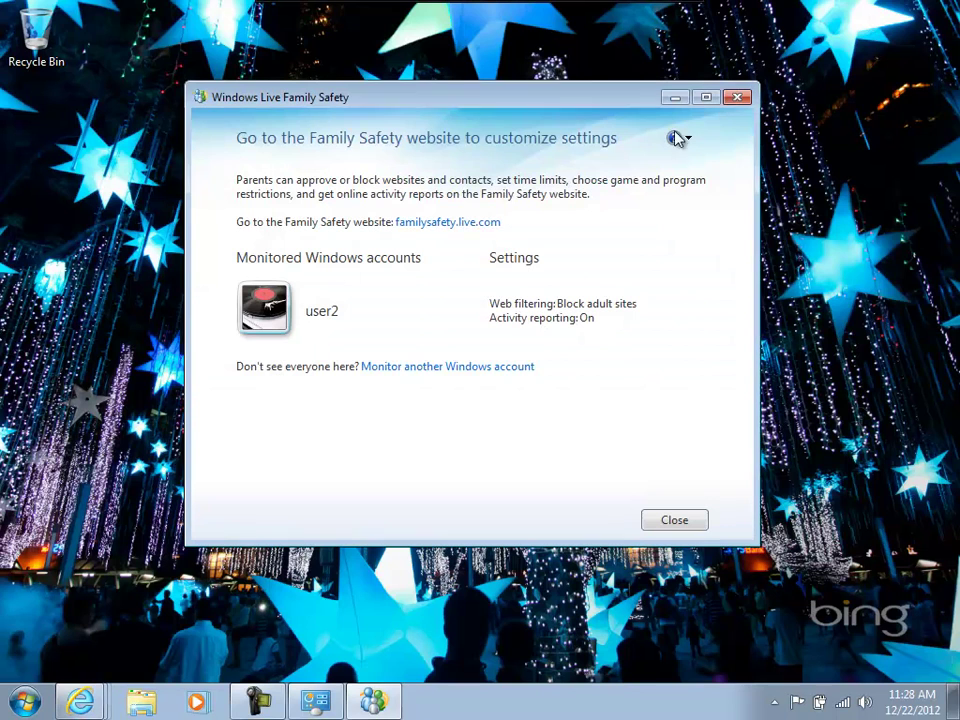
left_click(686, 525)
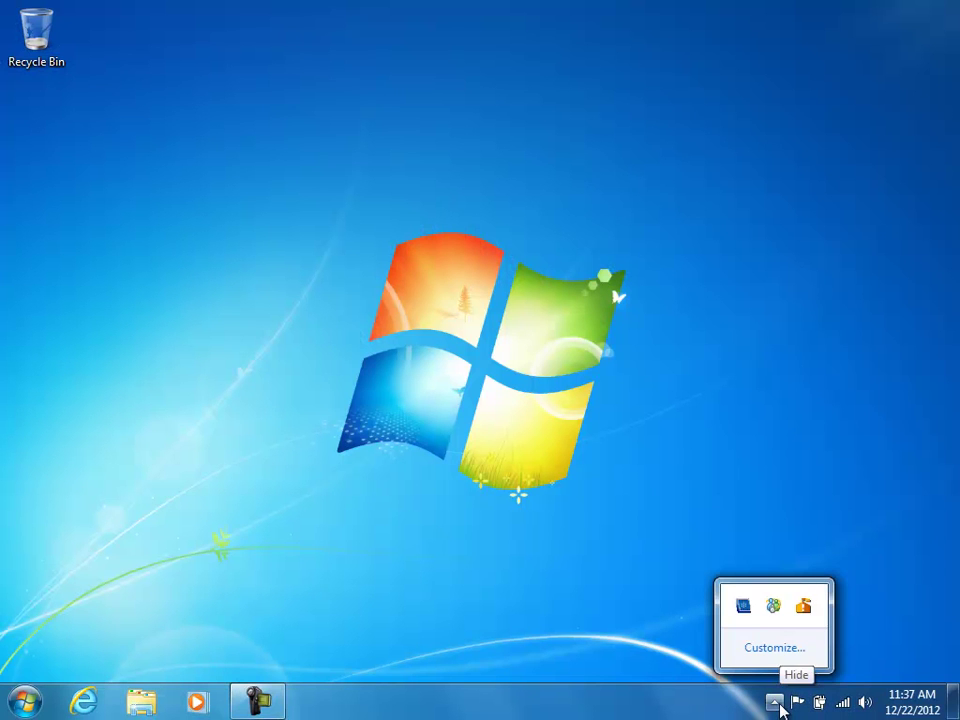
right_click(778, 608)
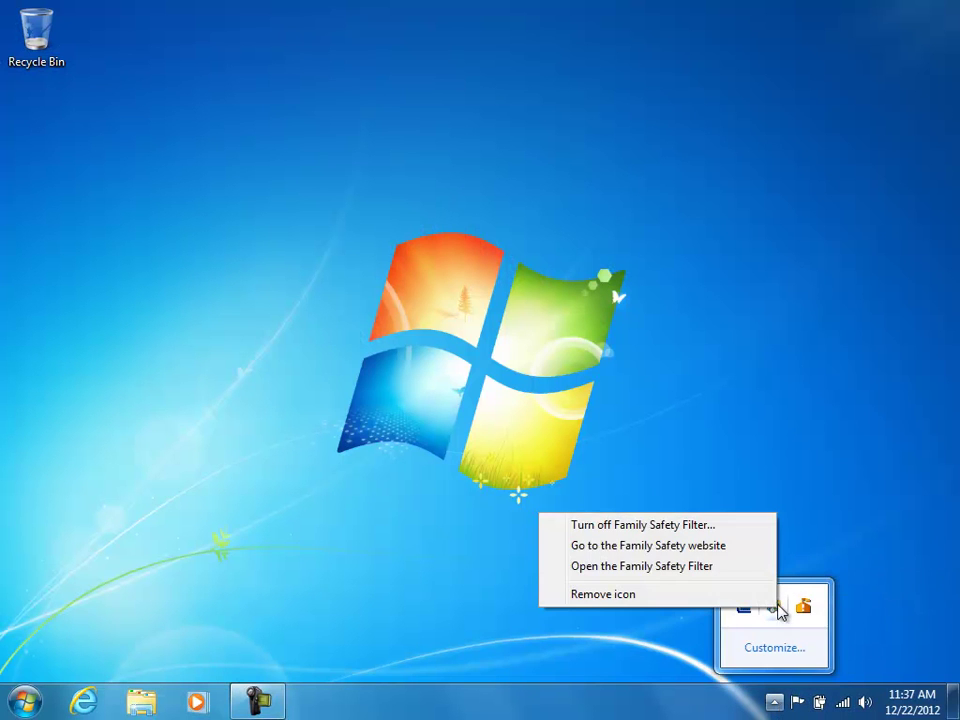
left_click(724, 567)
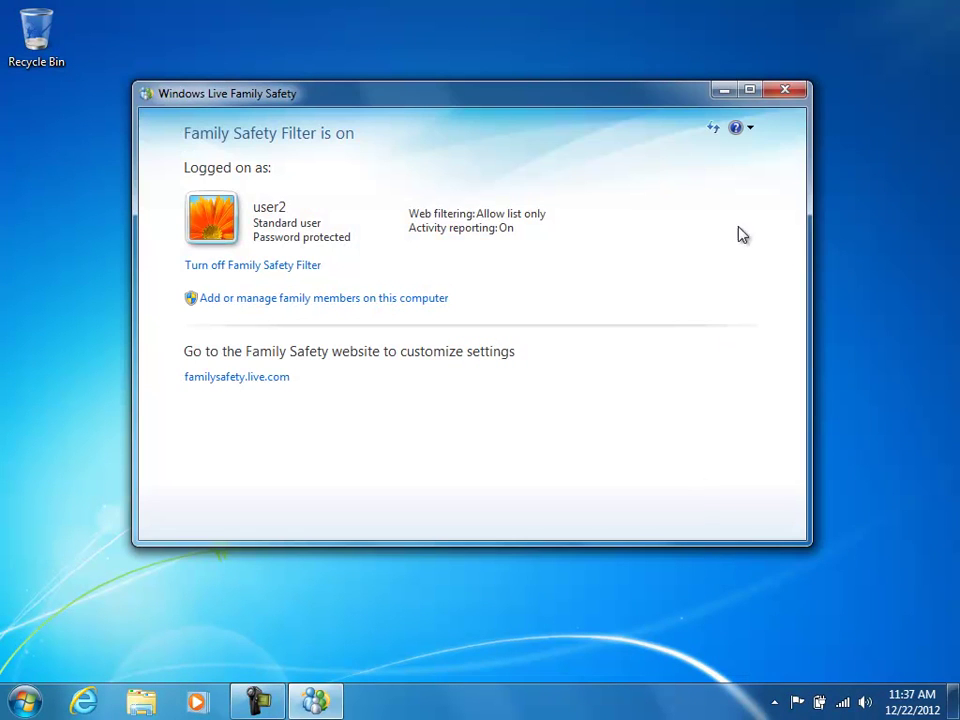
left_click(713, 130)
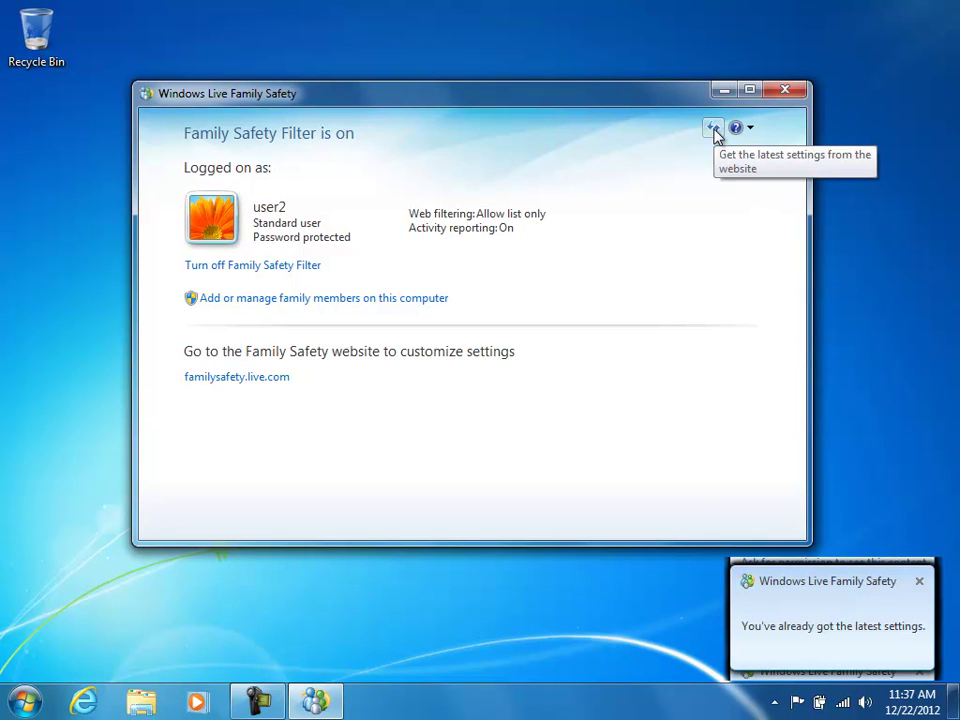
left_click(723, 91)
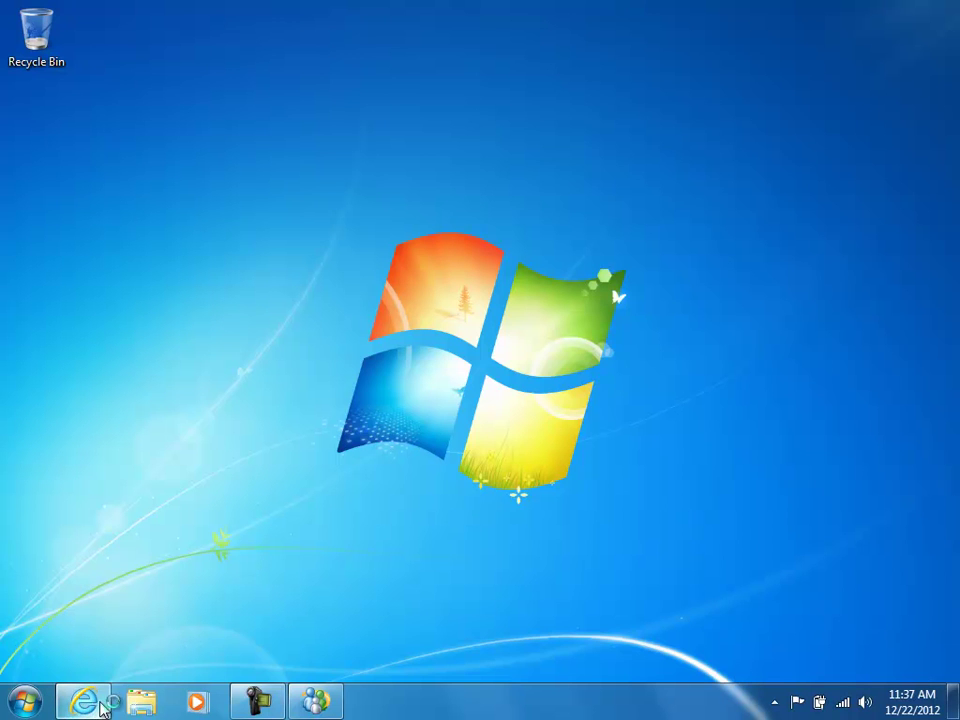
In Internet Explorer, dismiss the notices and browse to youtube.com to confirm it is blocked.
left_click(90, 705)
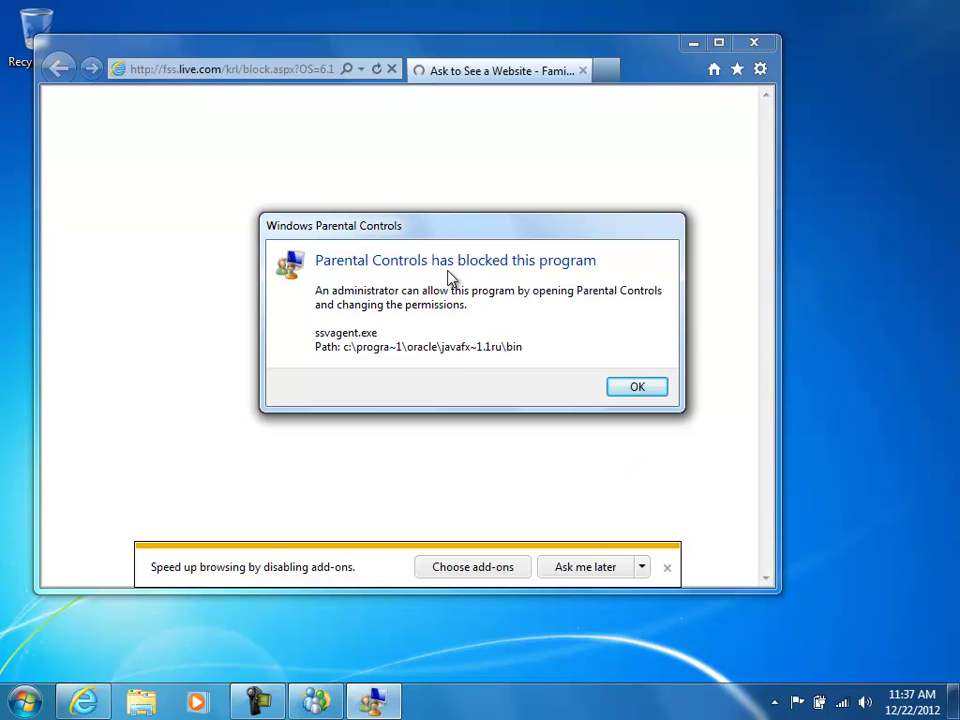
left_click(643, 390)
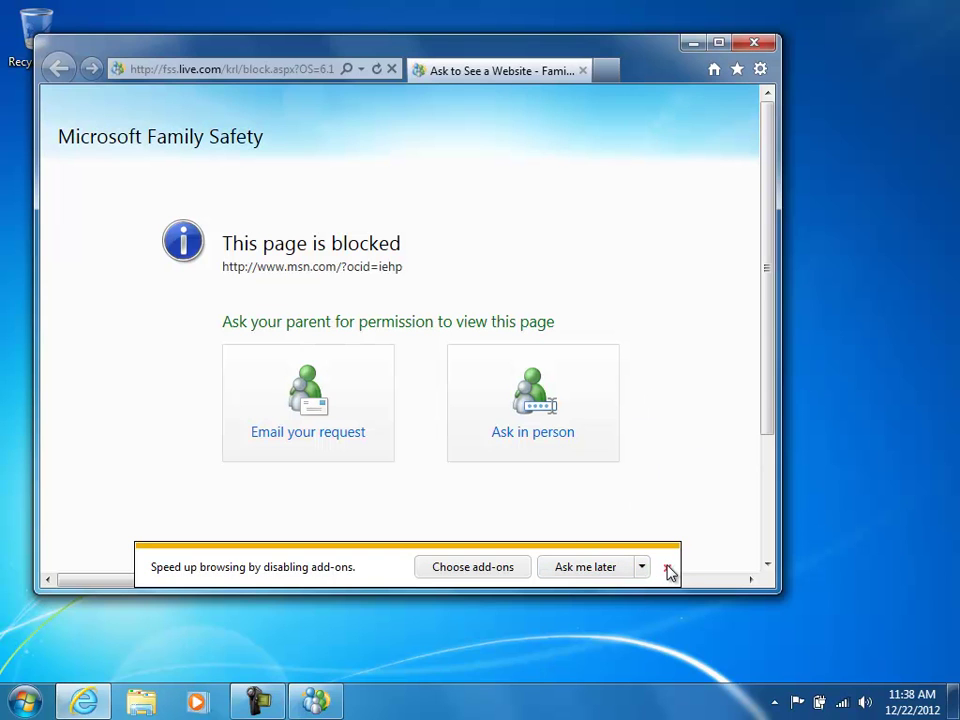
left_click(668, 573)
left_click(288, 70)
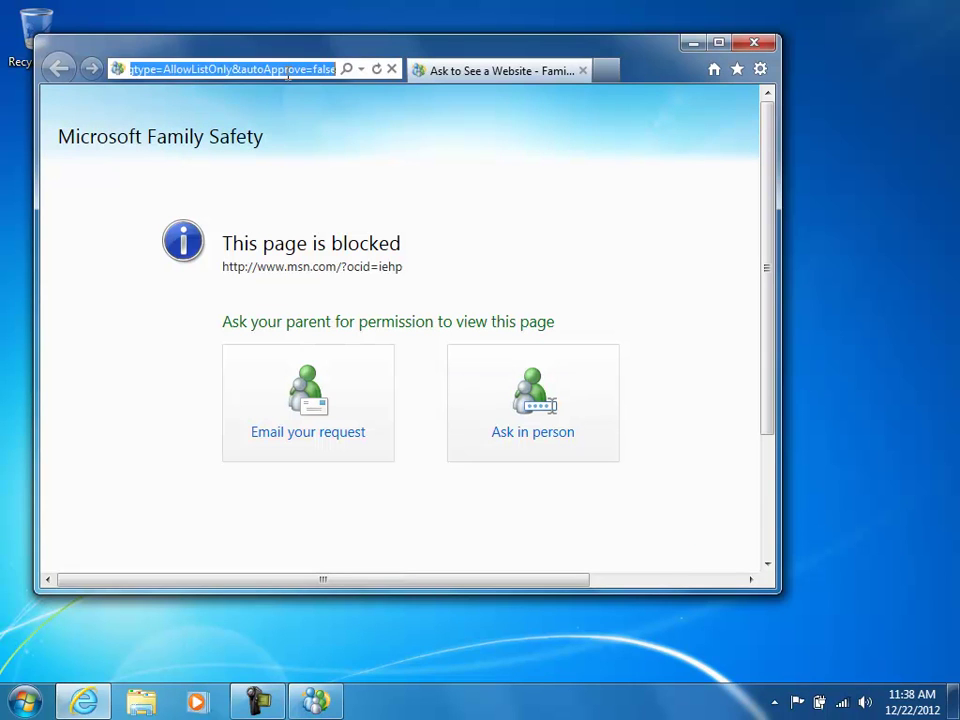
type("you")
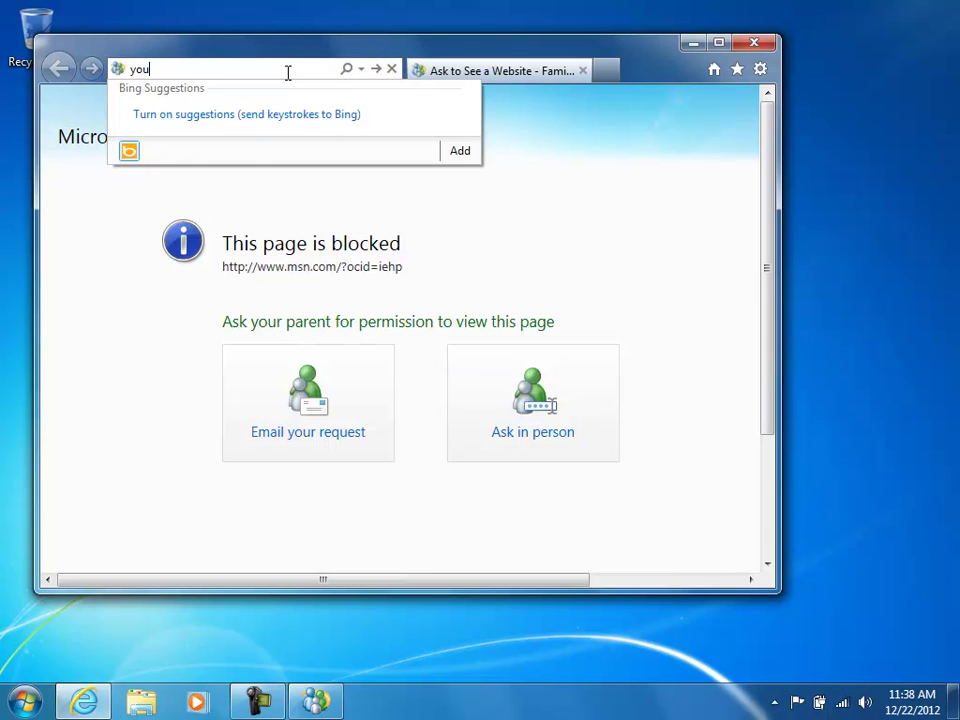
type("tube.com")
key("Return")
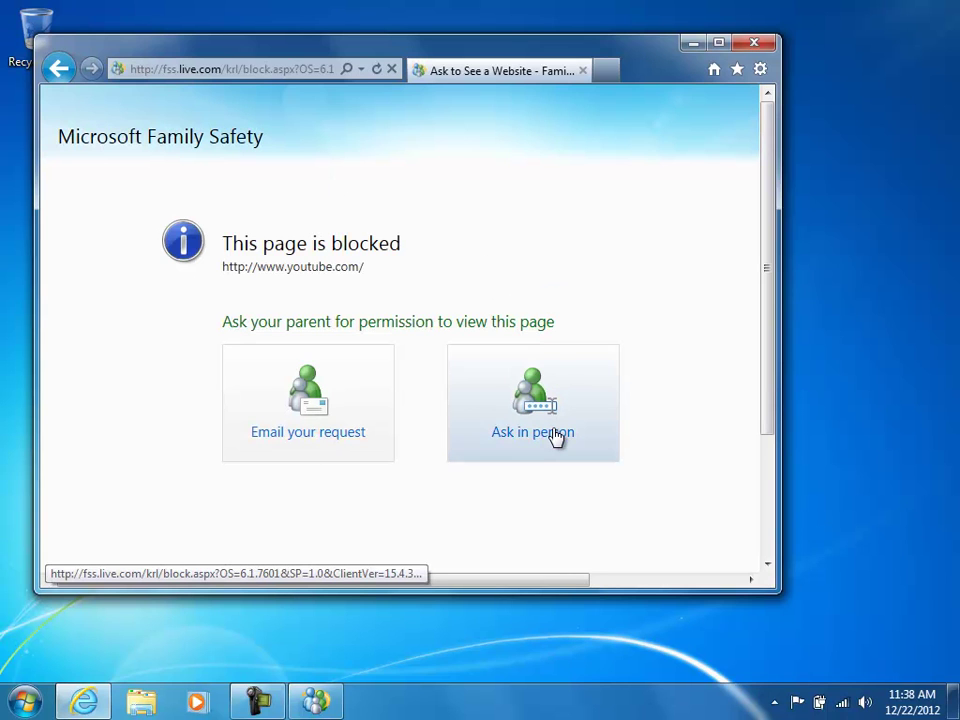
Email the parent a request to view youtube.com, then launch Solitaire.
left_click(324, 436)
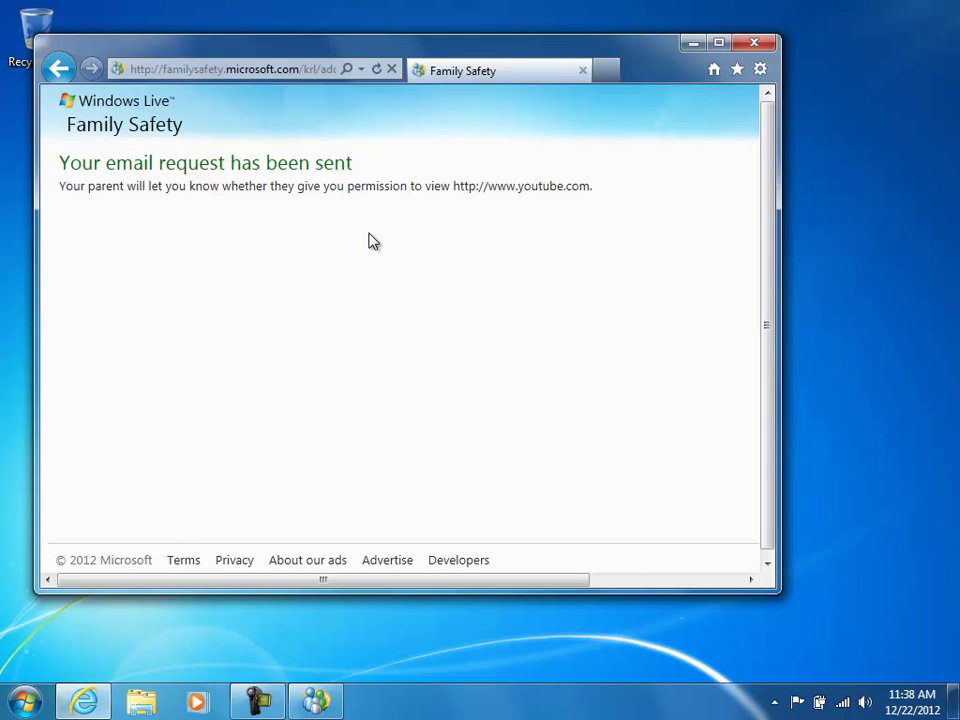
left_click(24, 700)
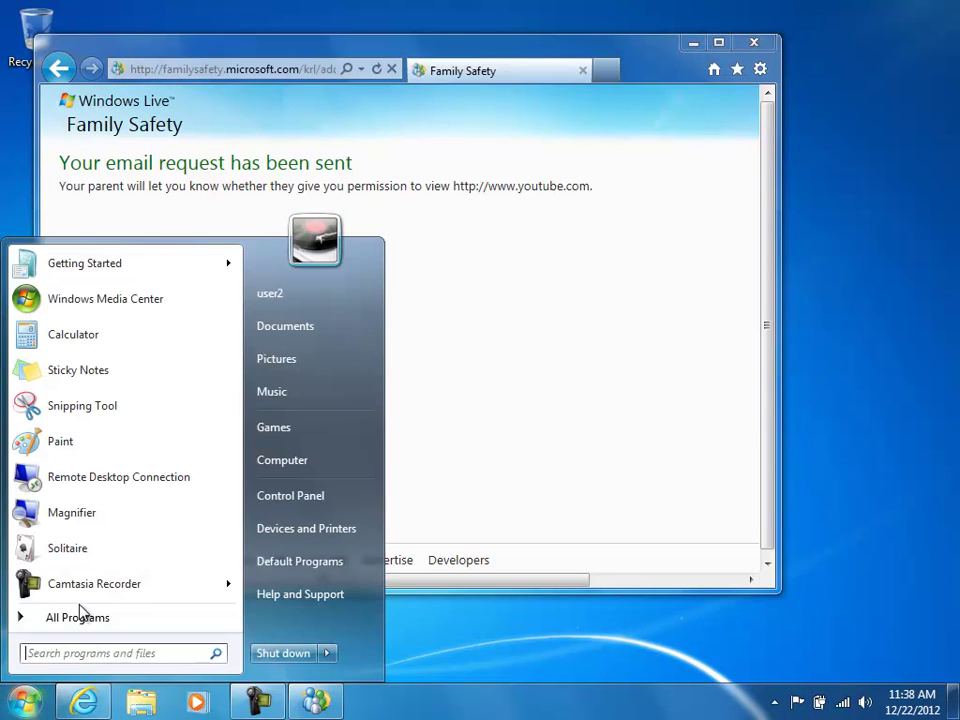
left_click(66, 549)
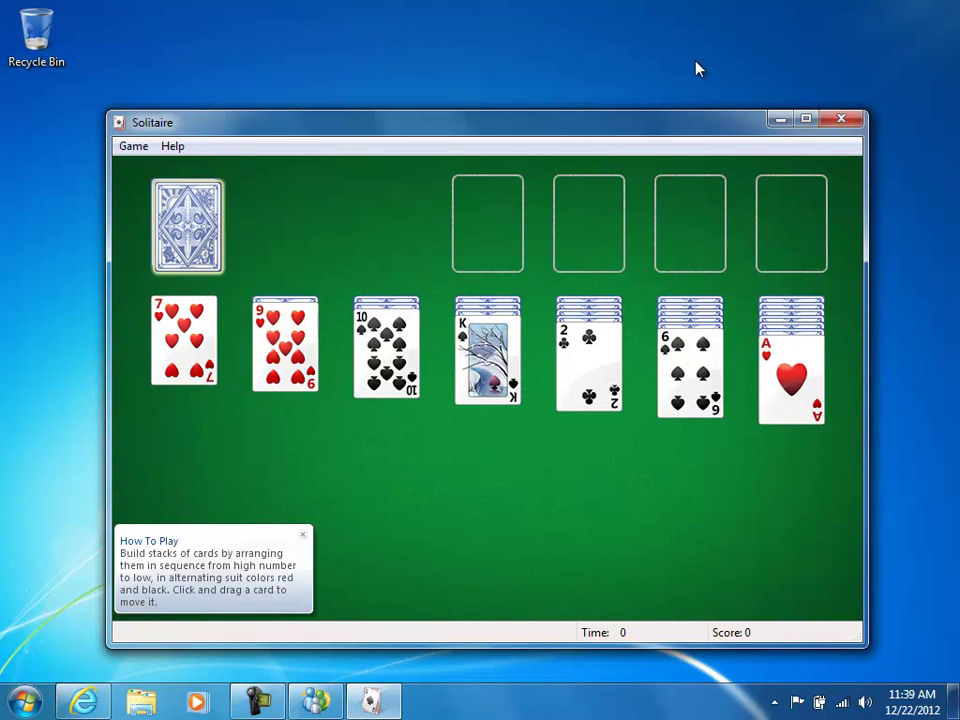
Close Solitaire, launch Bing Desktop from All Programs, and dismiss its Parental Controls block notice.
left_click(843, 121)
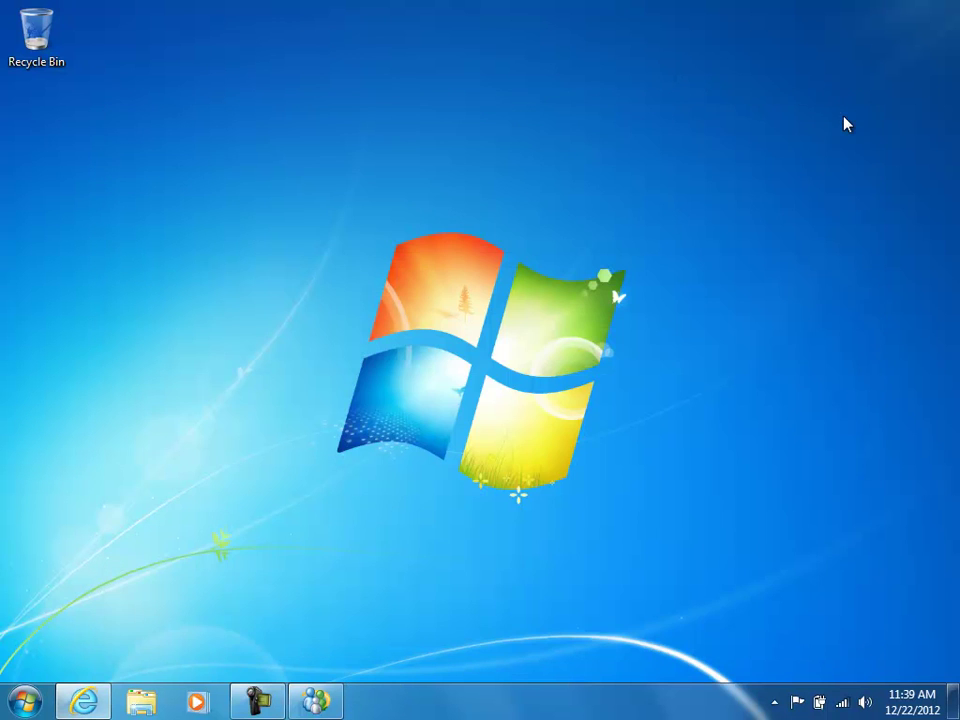
left_click(26, 701)
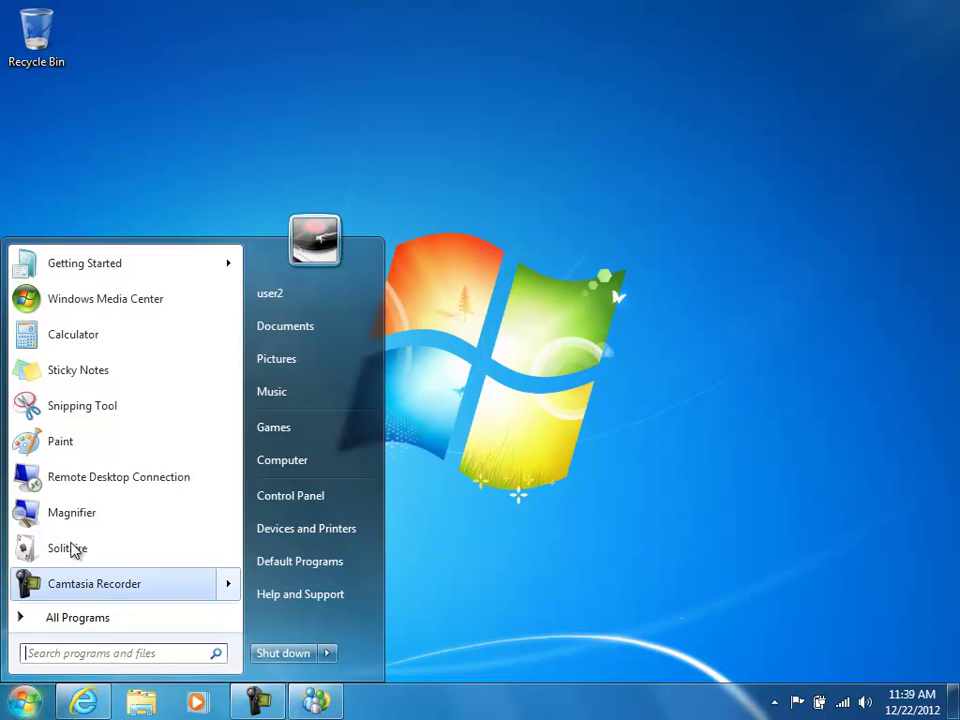
left_click(86, 619)
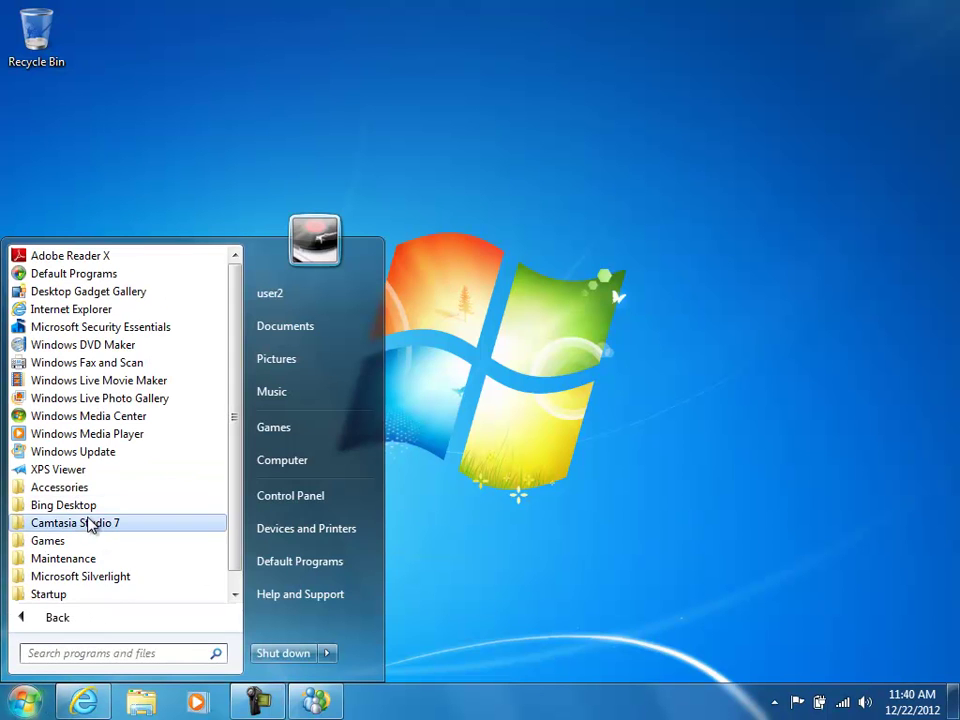
left_click(68, 507)
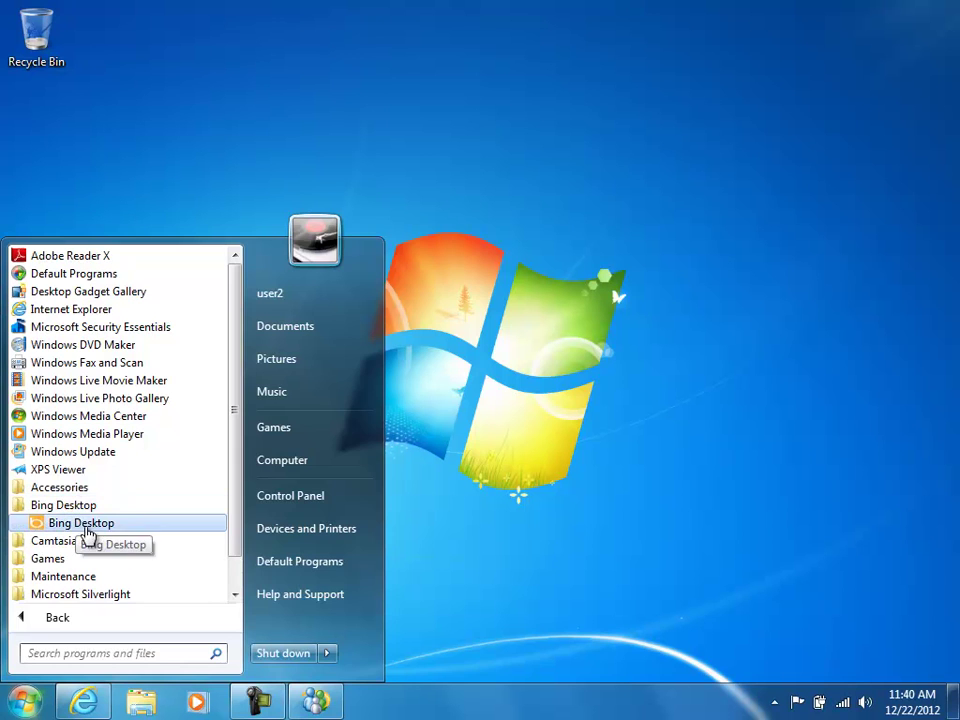
left_click(84, 536)
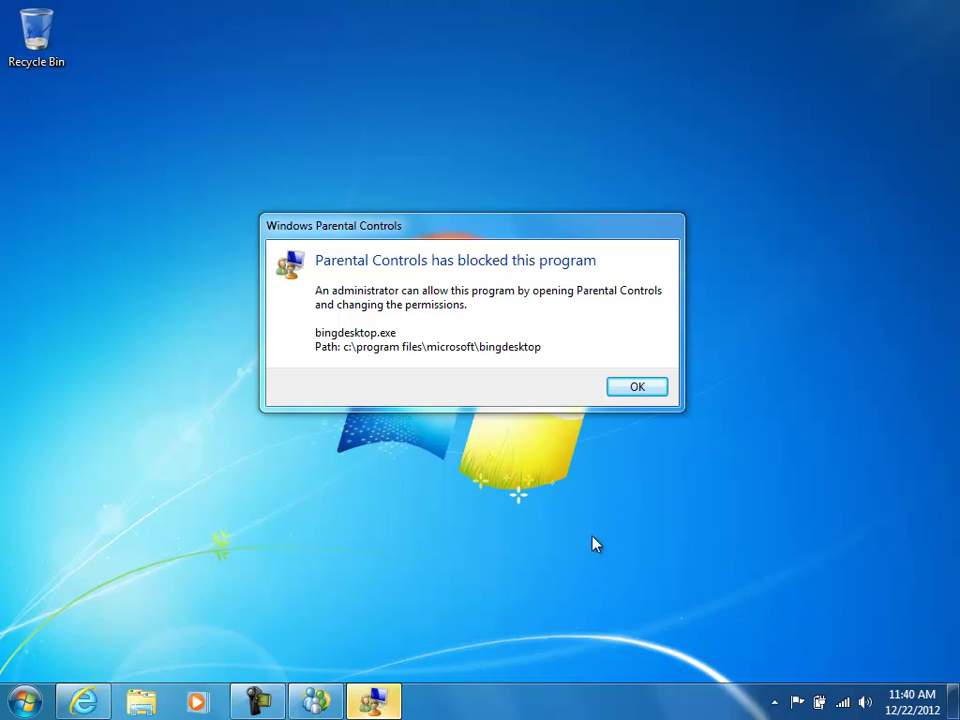
left_click(638, 388)
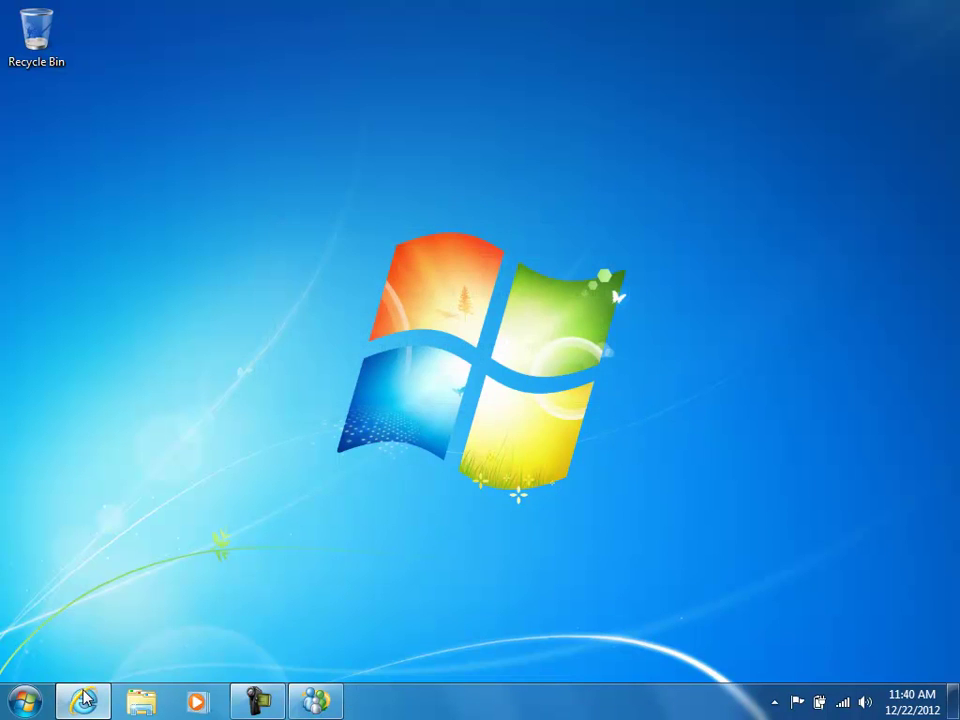
Close Internet Explorer and recheck the Family Safety Filter for the latest settings.
mouse_move(86, 707)
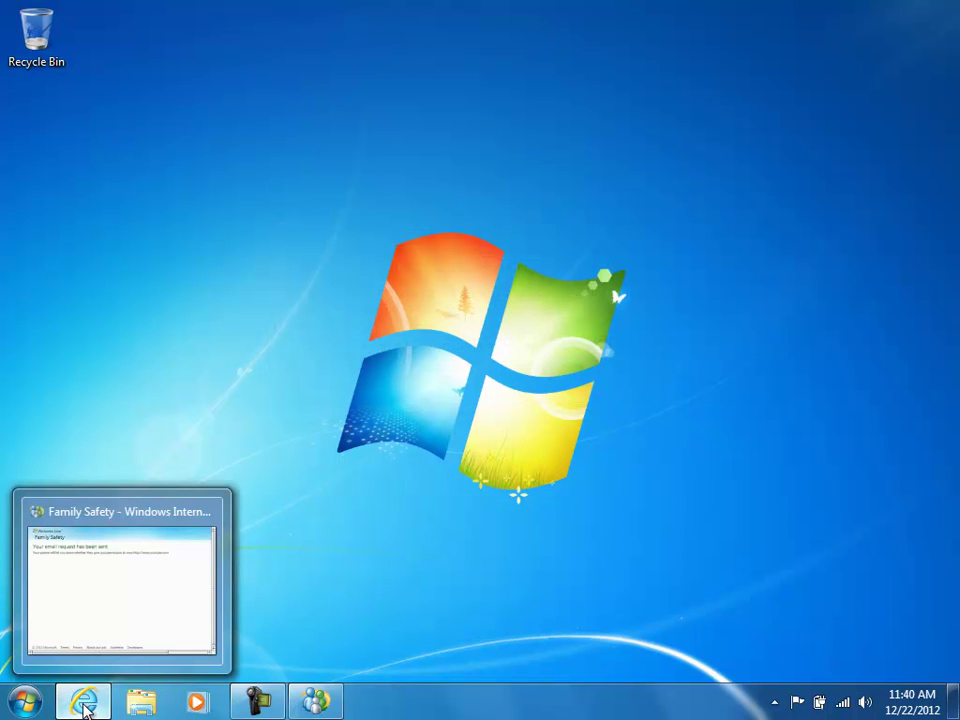
left_click(81, 525)
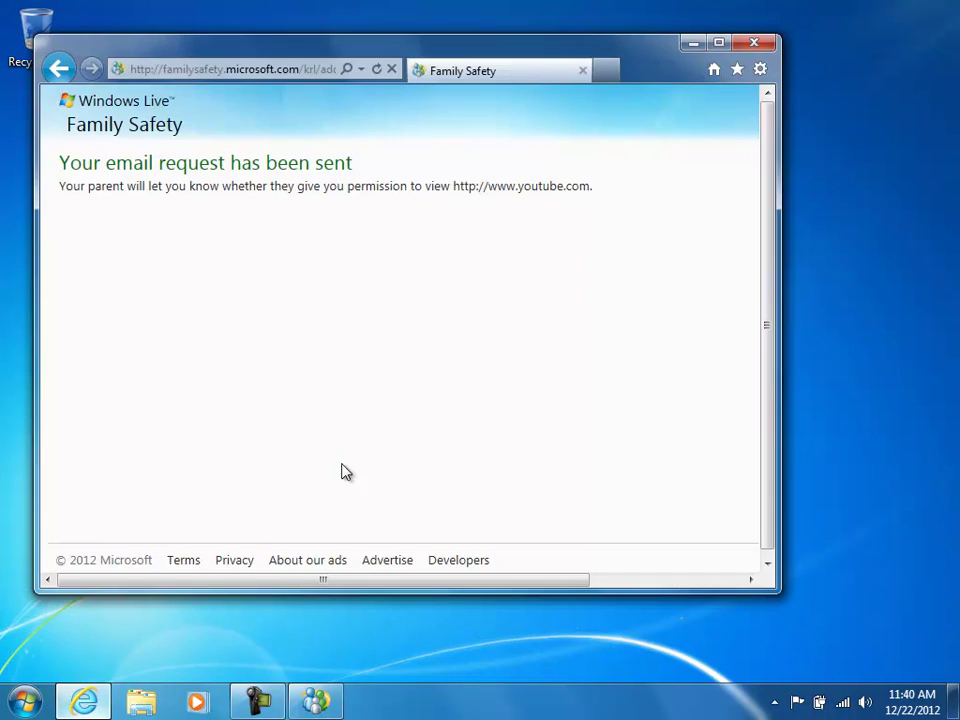
left_click(764, 43)
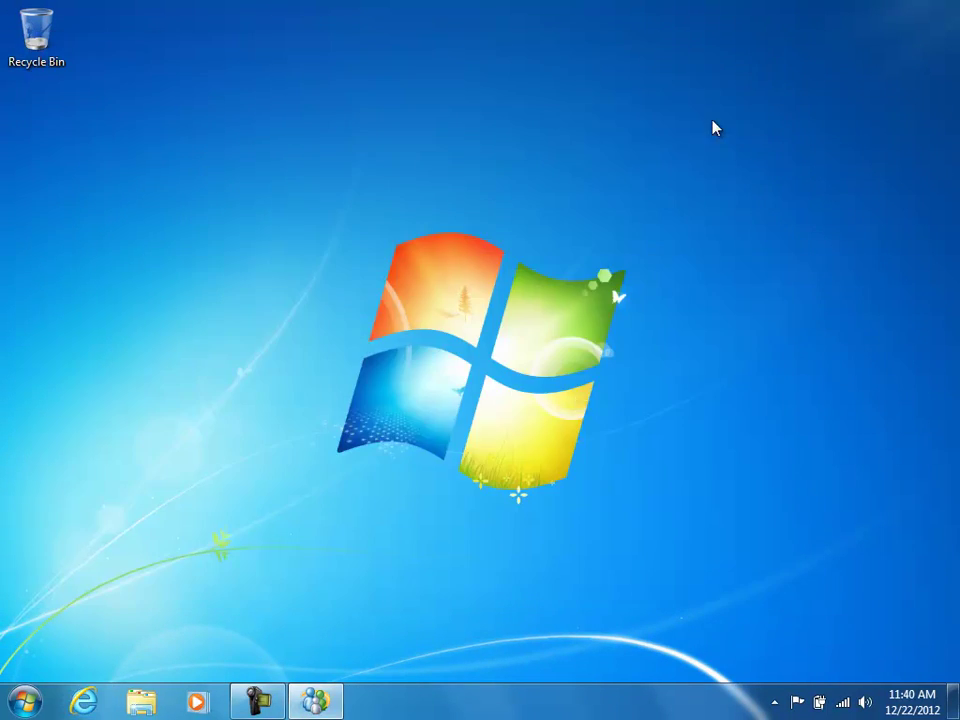
left_click(315, 701)
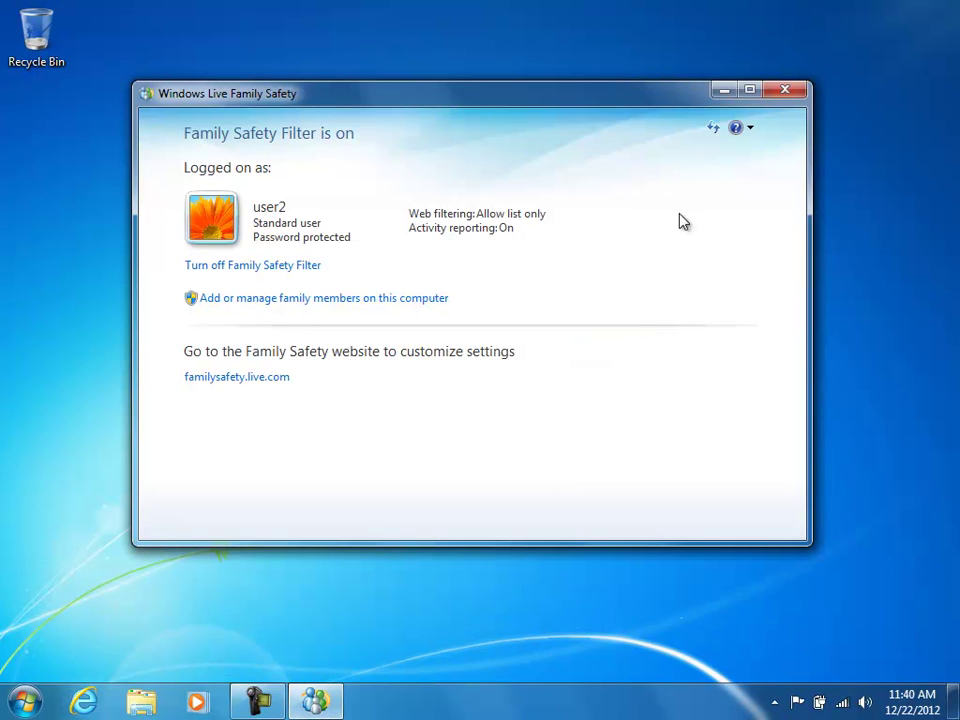
left_click(713, 130)
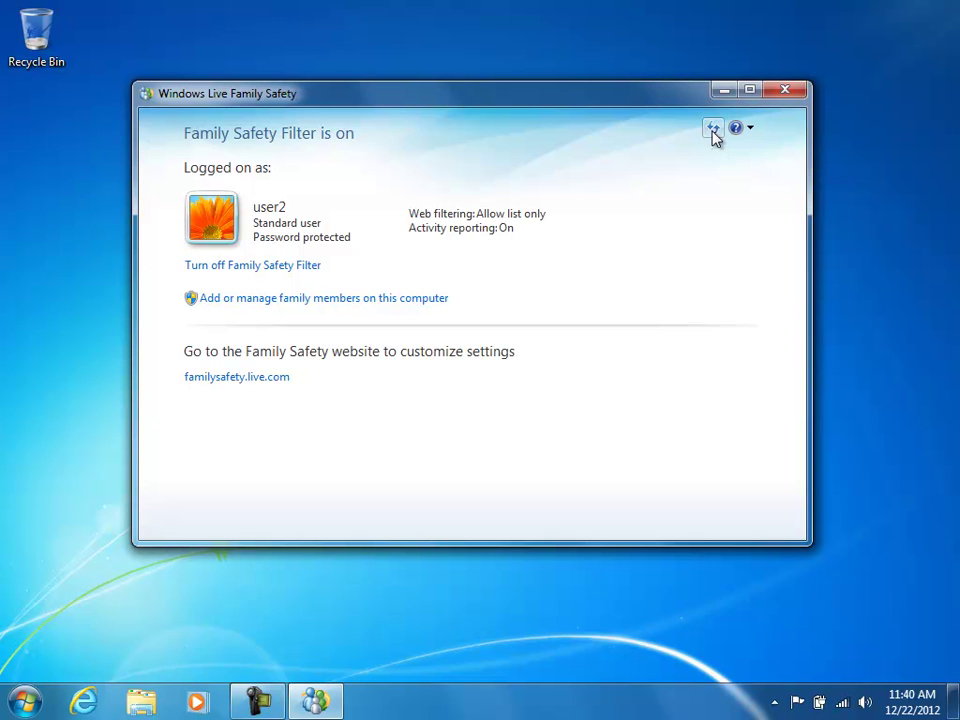
left_click(788, 91)
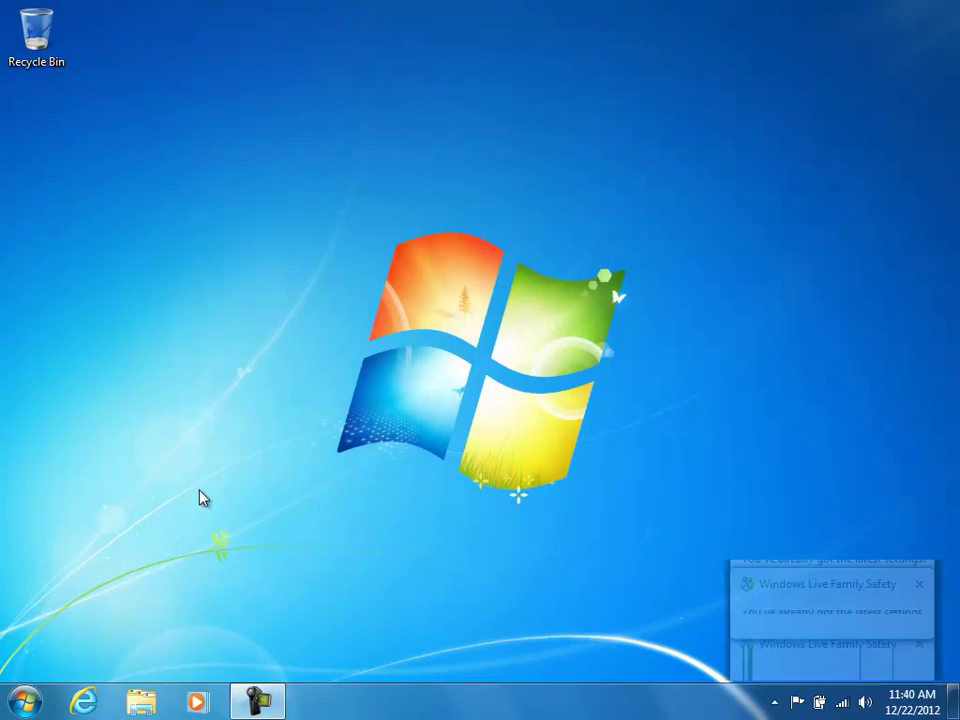
Choose Turn off Family Safety Filter from the tray icon to bring up the parent sign-in.
left_click(774, 703)
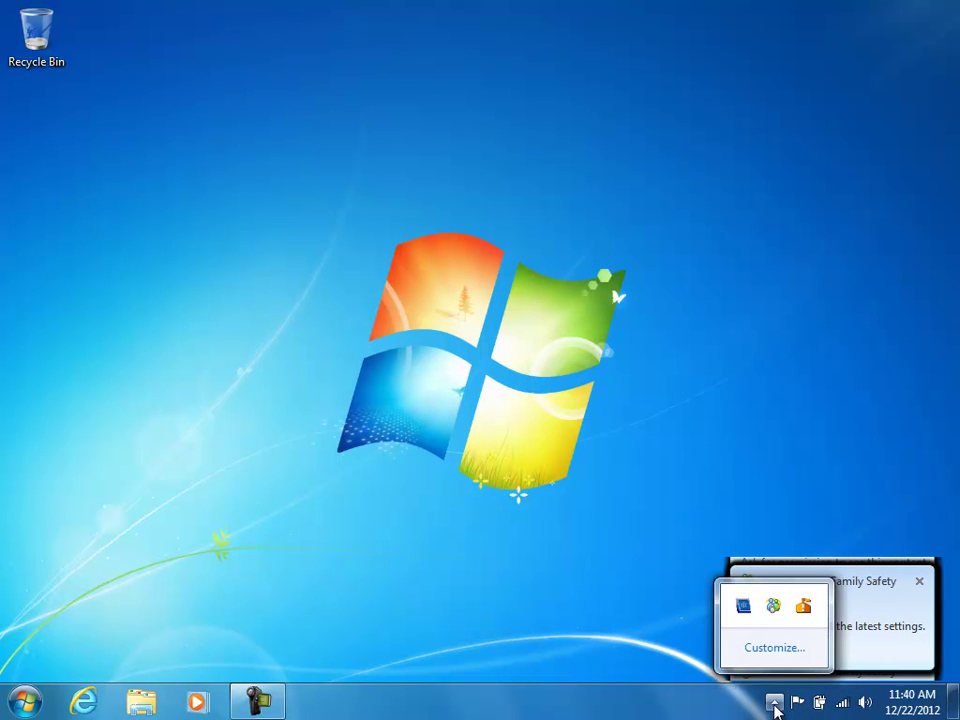
right_click(774, 609)
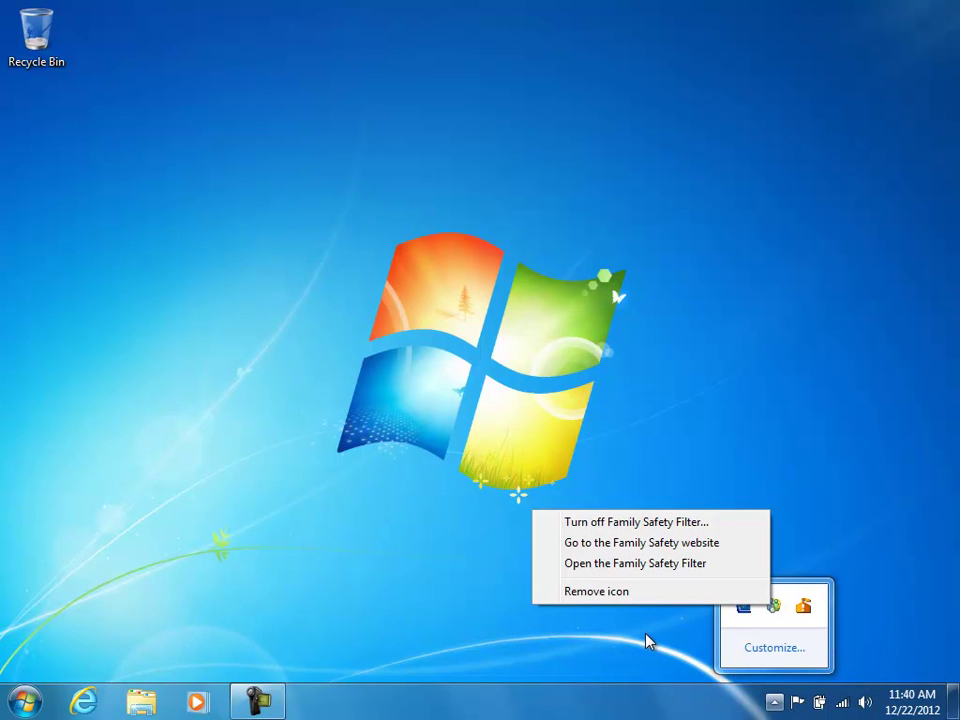
left_click(658, 523)
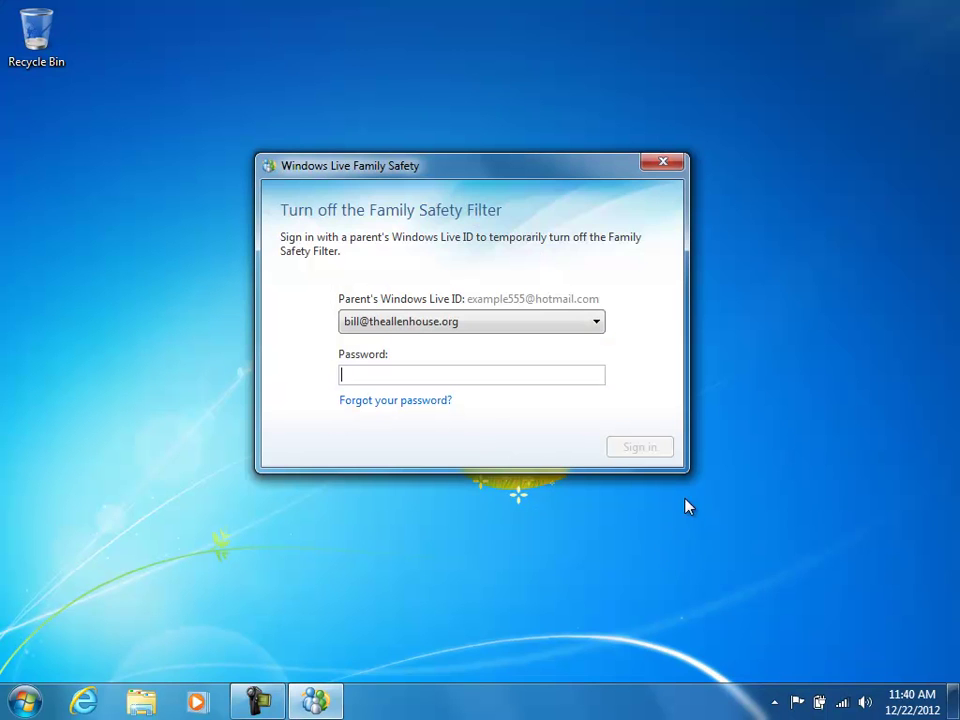
left_click_drag(571, 170, 573, 160)
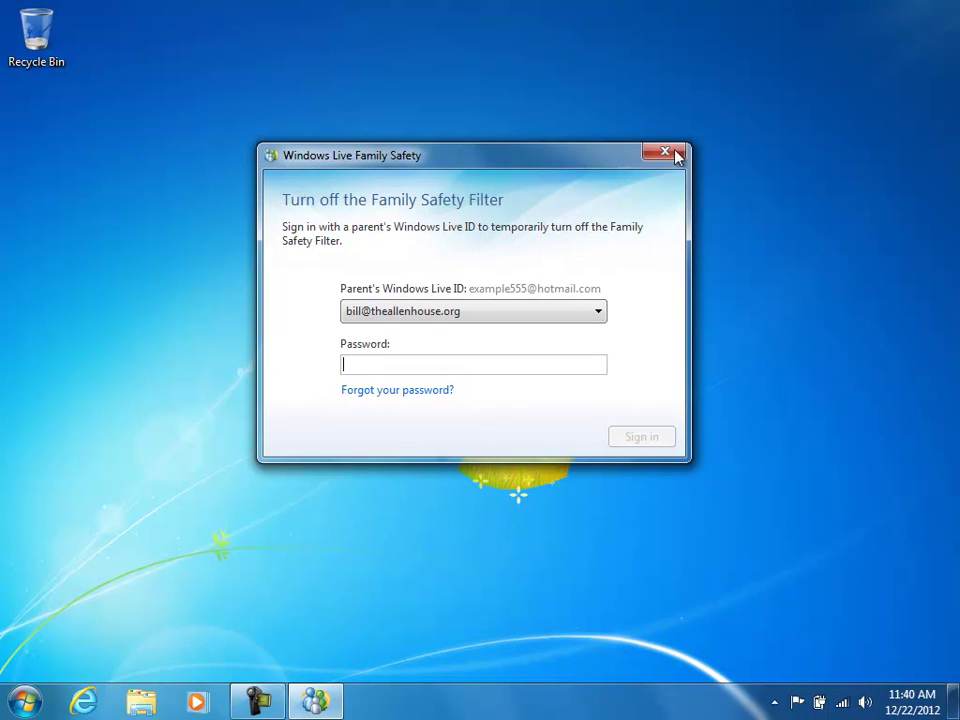